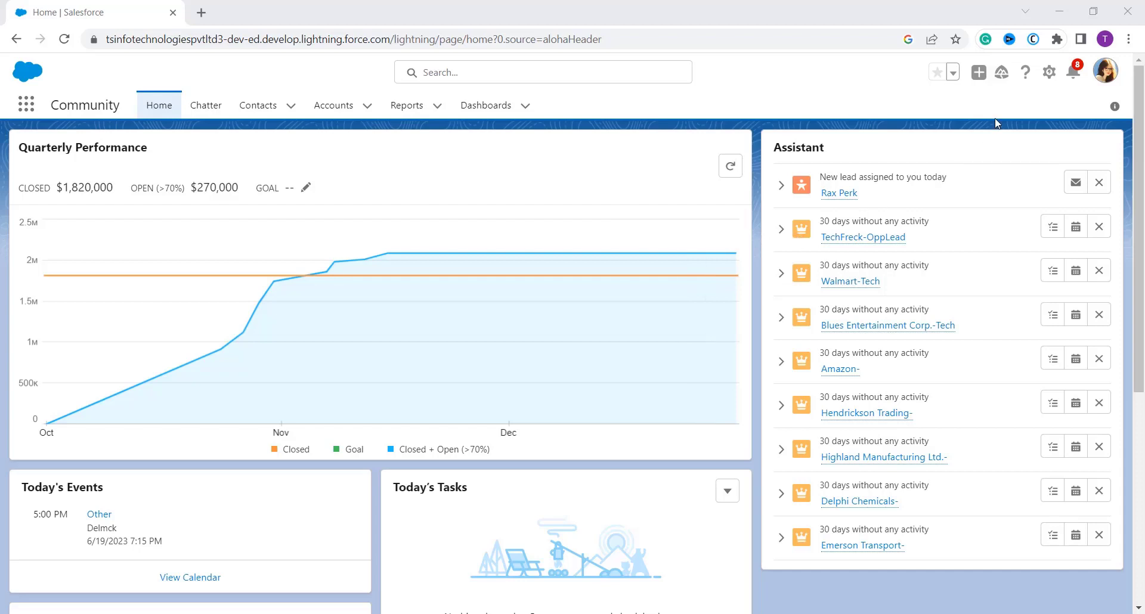
Open Setup for the current app, and from there look up "rep" among the apps and items and open Reports.
click(1050, 73)
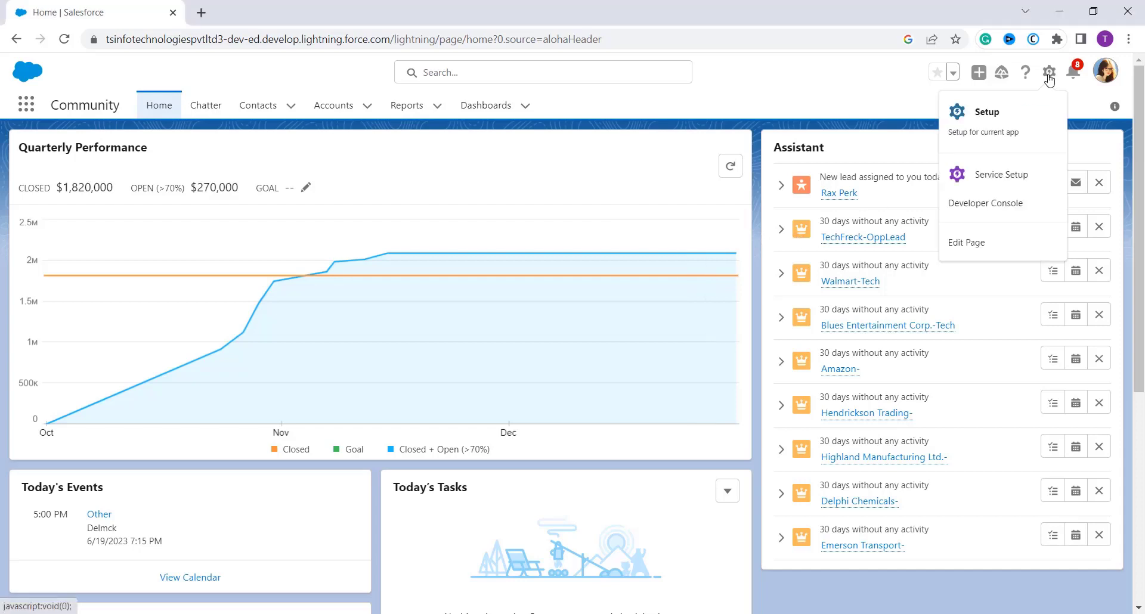
click(1000, 138)
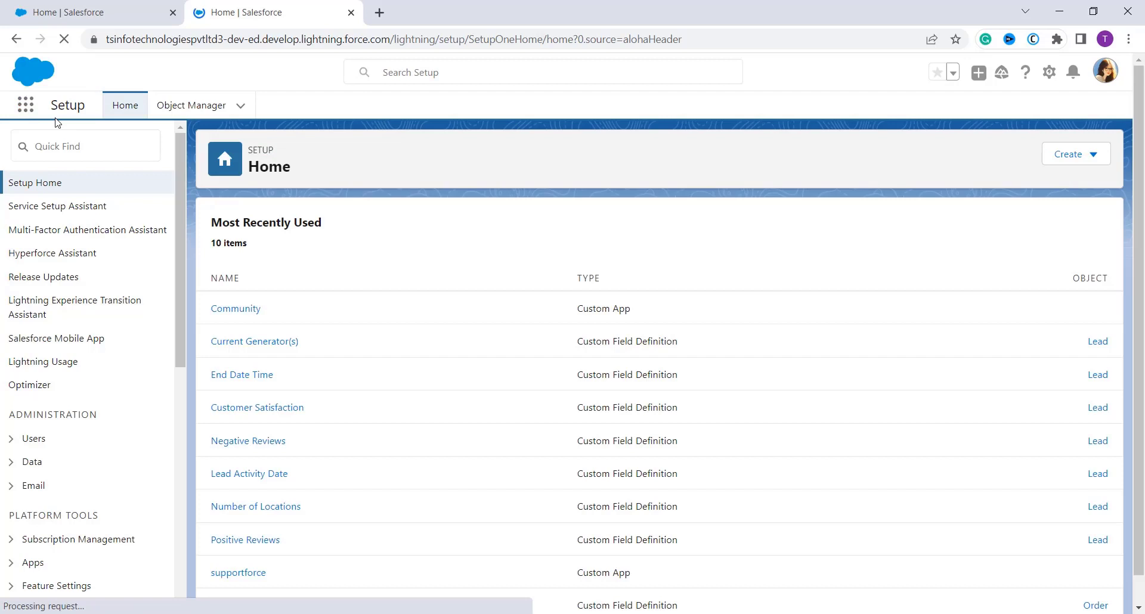
click(27, 106)
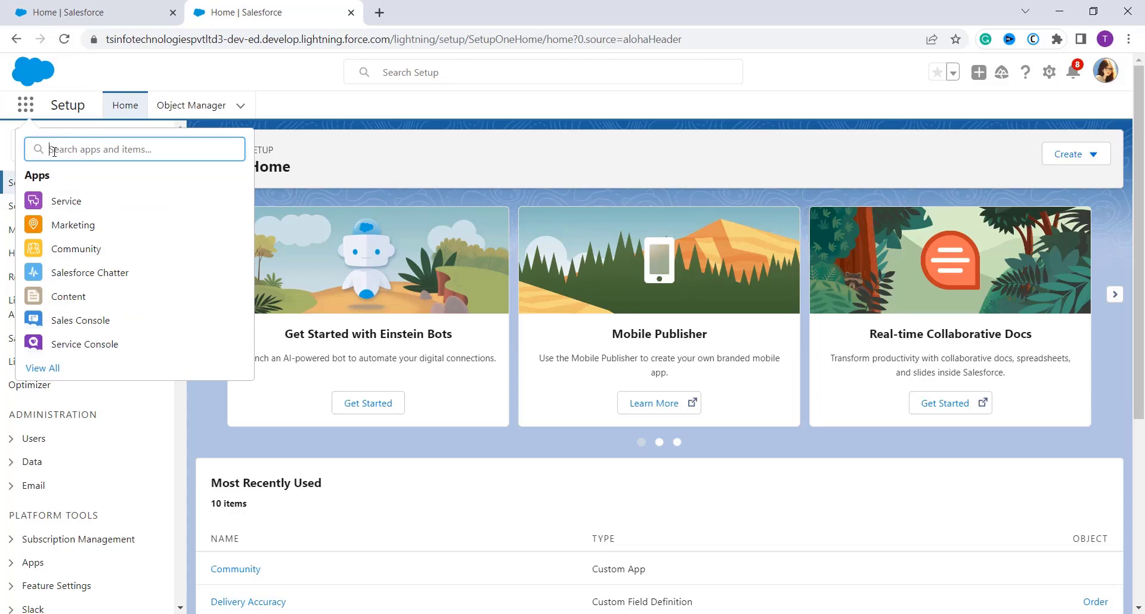
text(rep)
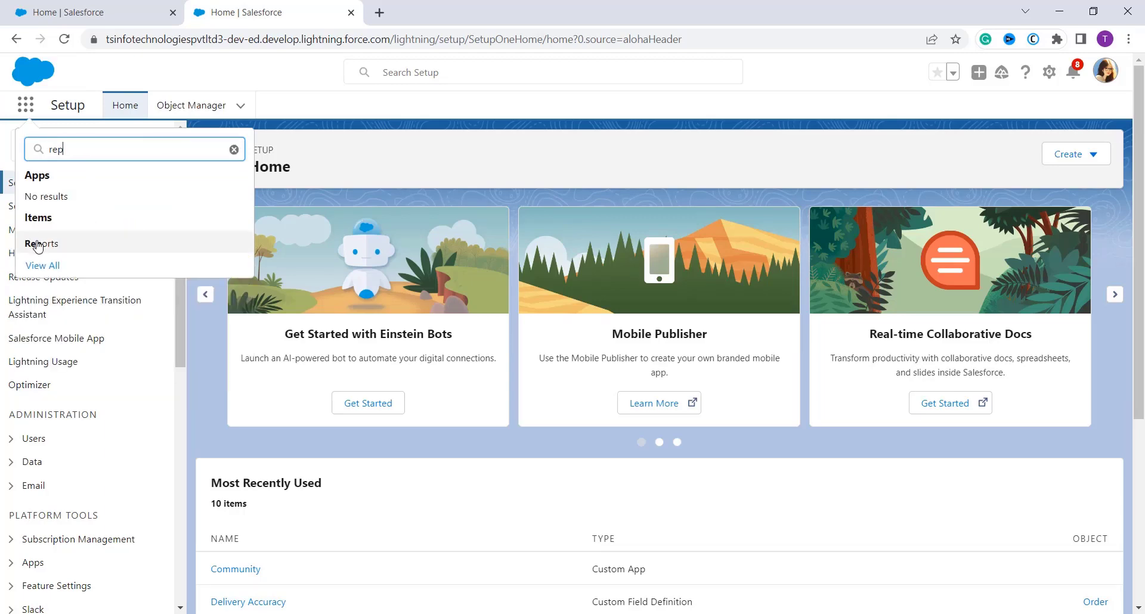
click(38, 245)
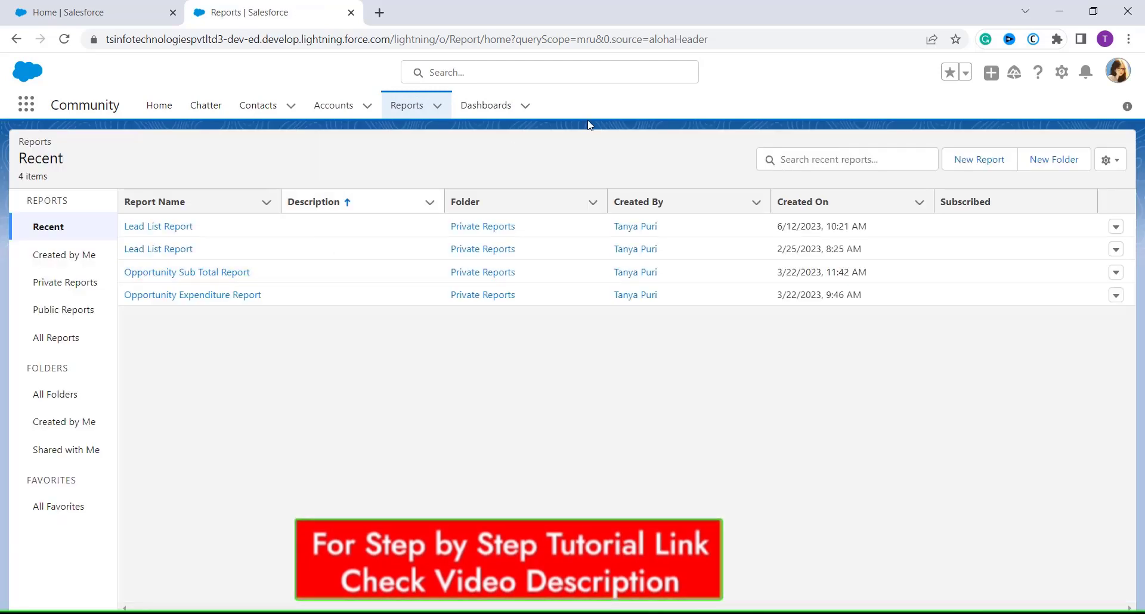
Start a new report using the standard Opportunities report type from the Opportunities category.
click(995, 169)
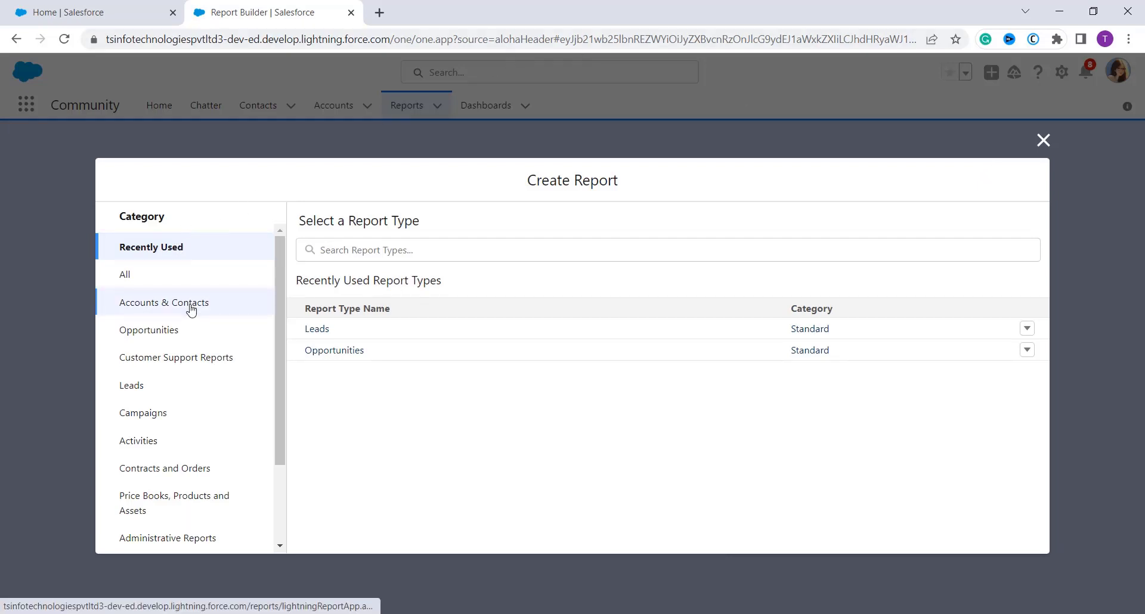
click(200, 340)
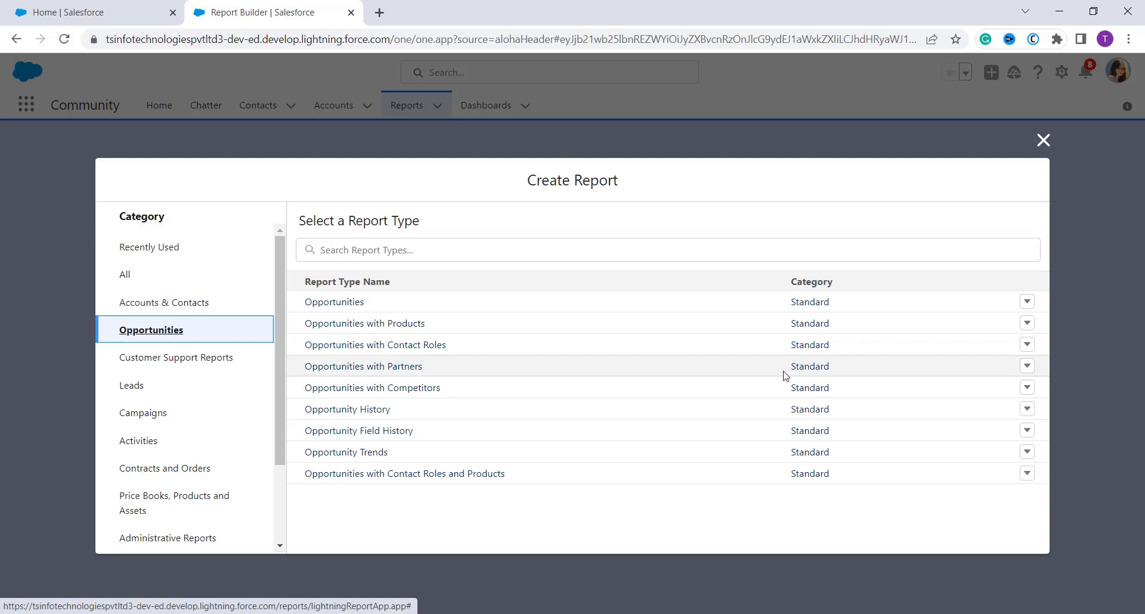
click(345, 303)
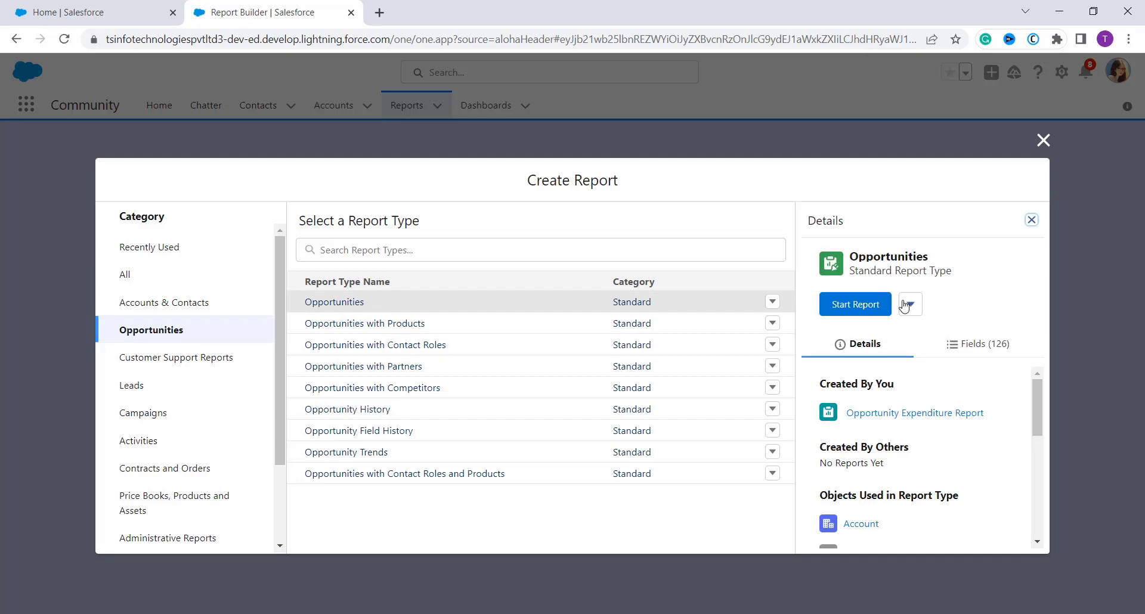
click(865, 314)
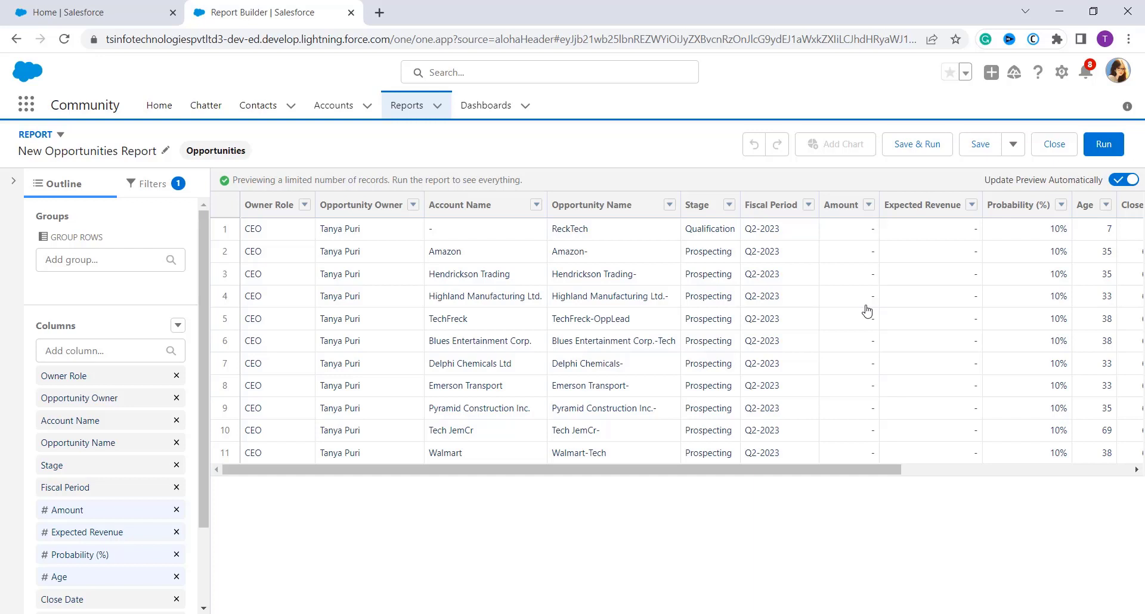
Save the report with the name "Opportunity Expenditure Report Example", letting the unique name fill in automatically.
click(980, 146)
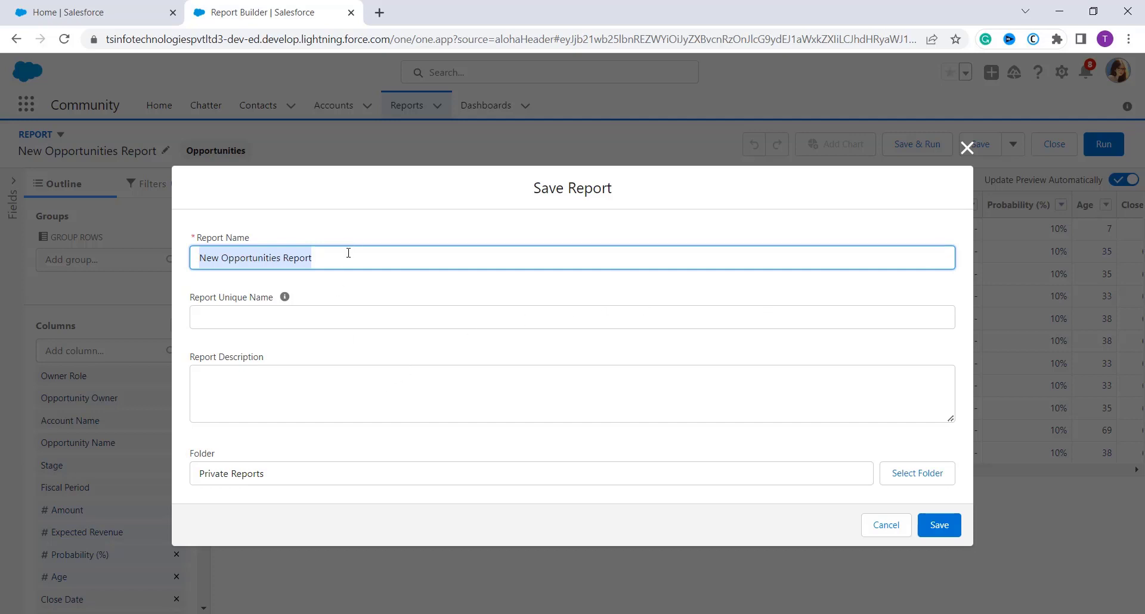
key(BackSpace)
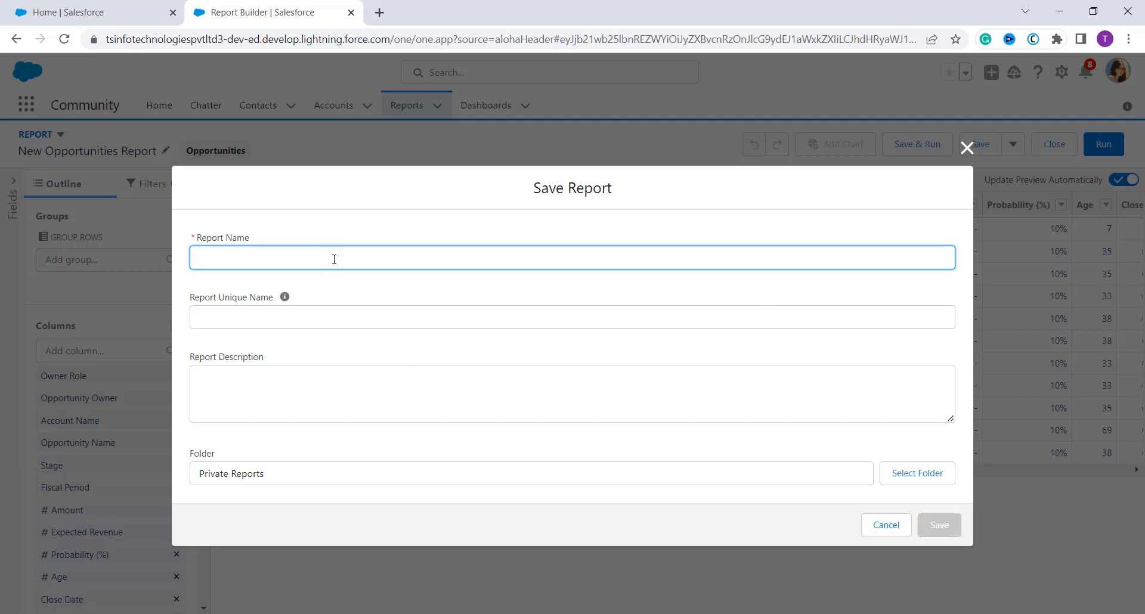
text(Oppo)
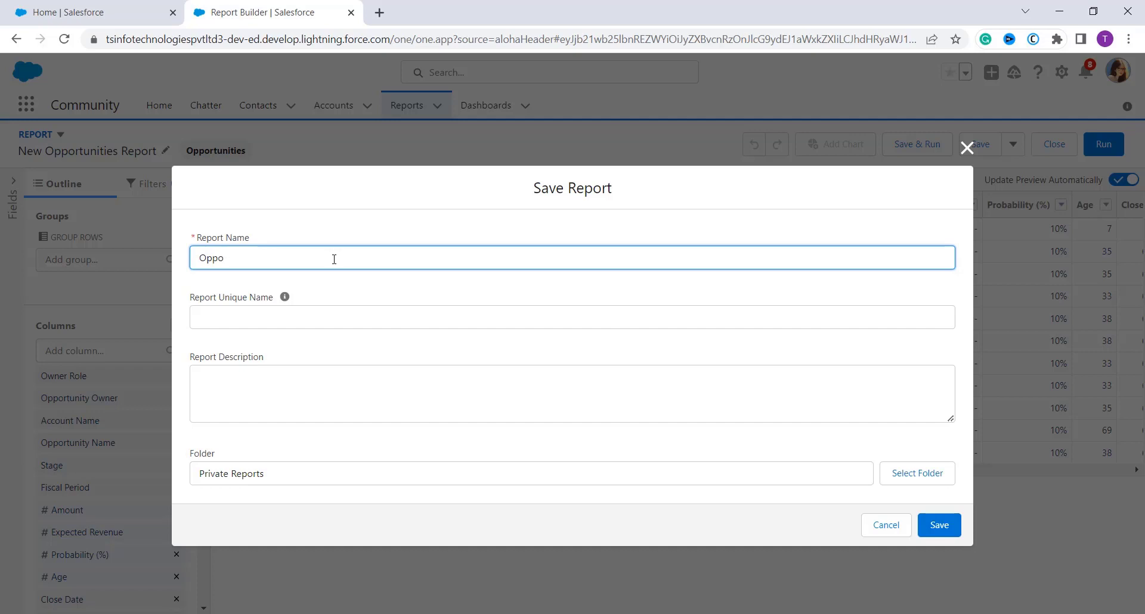
text(rtunity Expediture Repo)
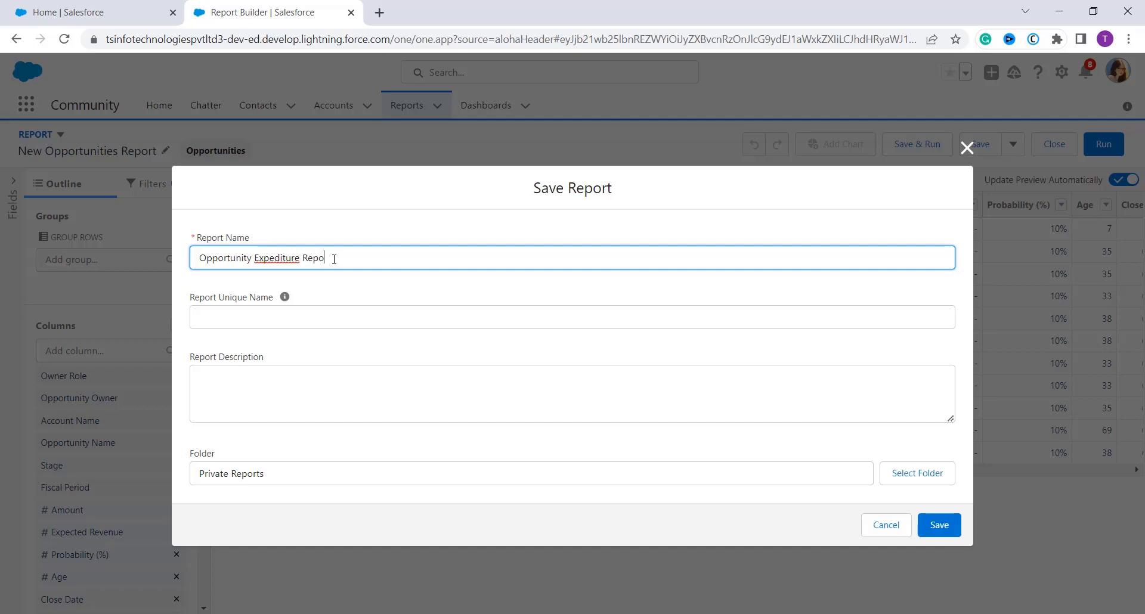
text(rt Example)
double_click(270, 257)
right_click(294, 269)
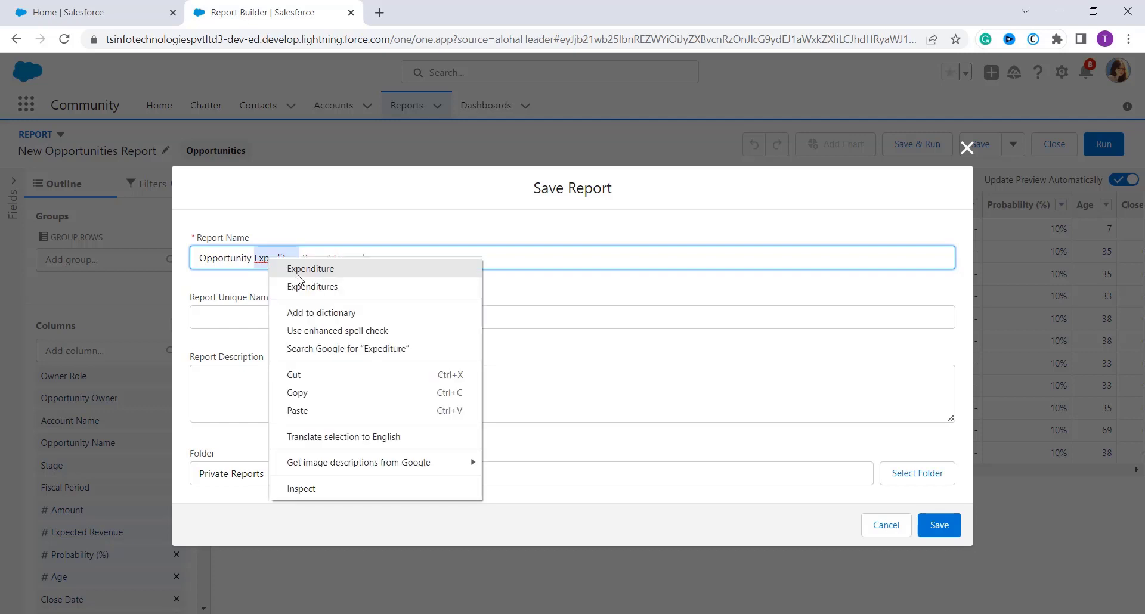
key(Escape)
click(427, 319)
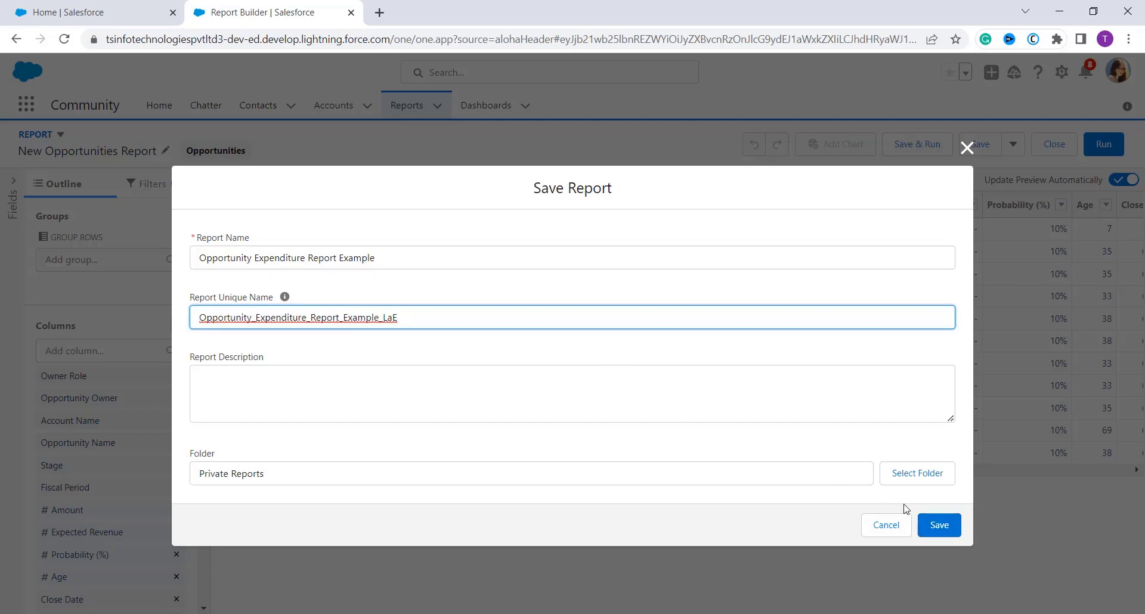
click(941, 526)
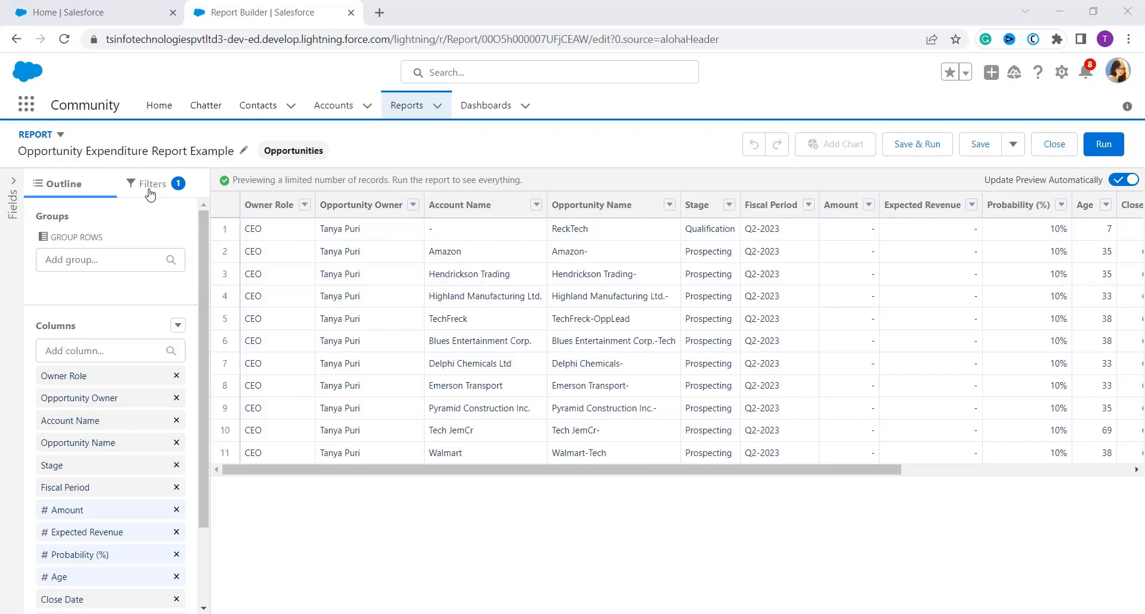
Set the range of the report's Close Date filter to All Time and apply it.
click(150, 192)
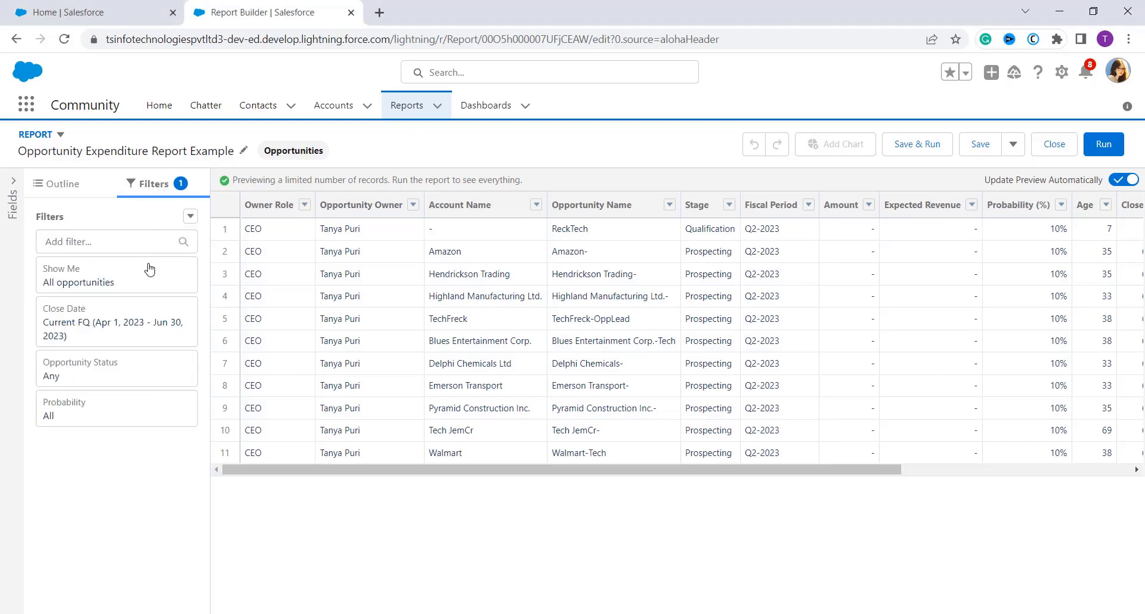
click(133, 338)
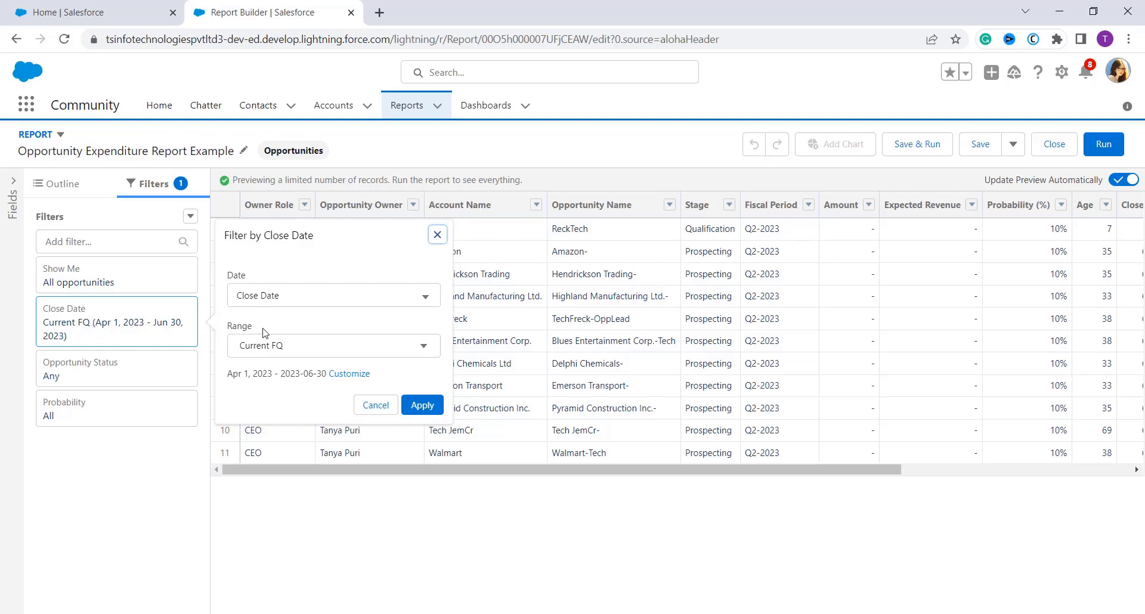
click(312, 294)
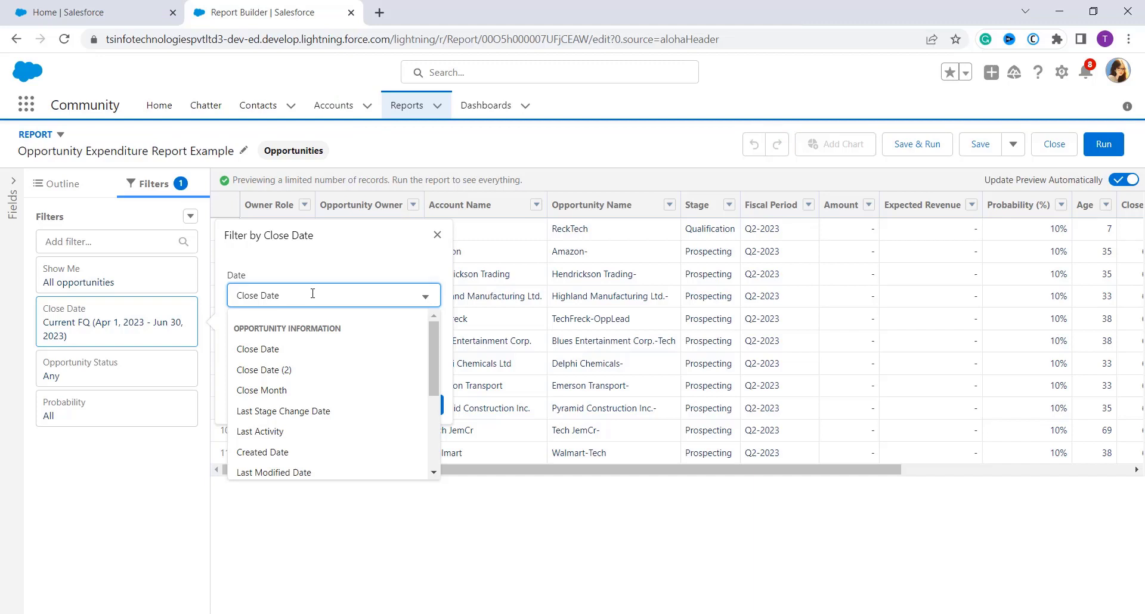
click(326, 275)
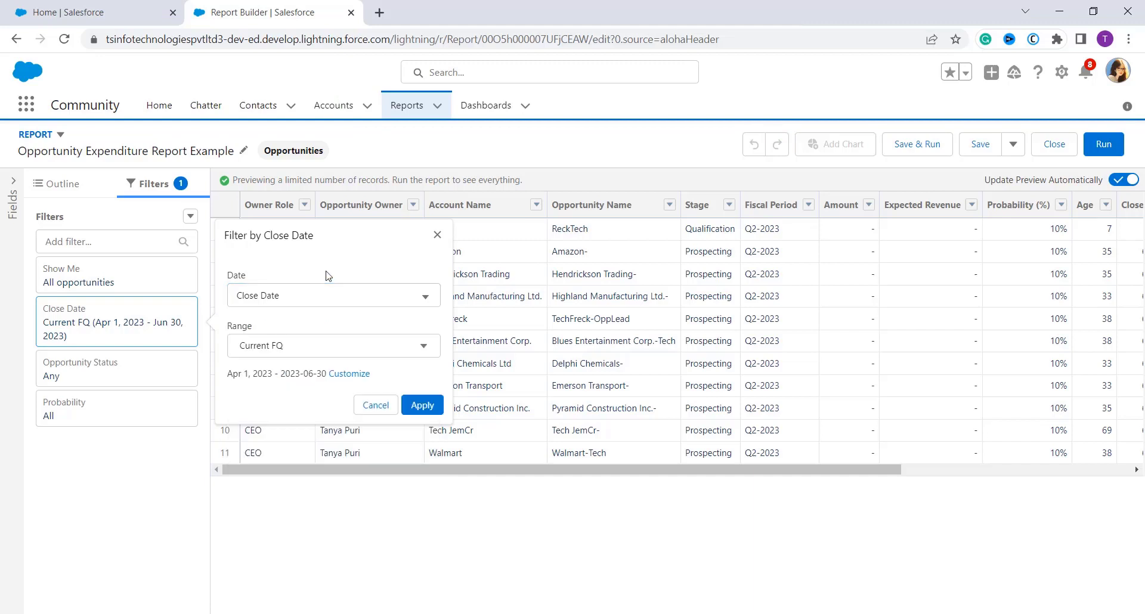
click(296, 346)
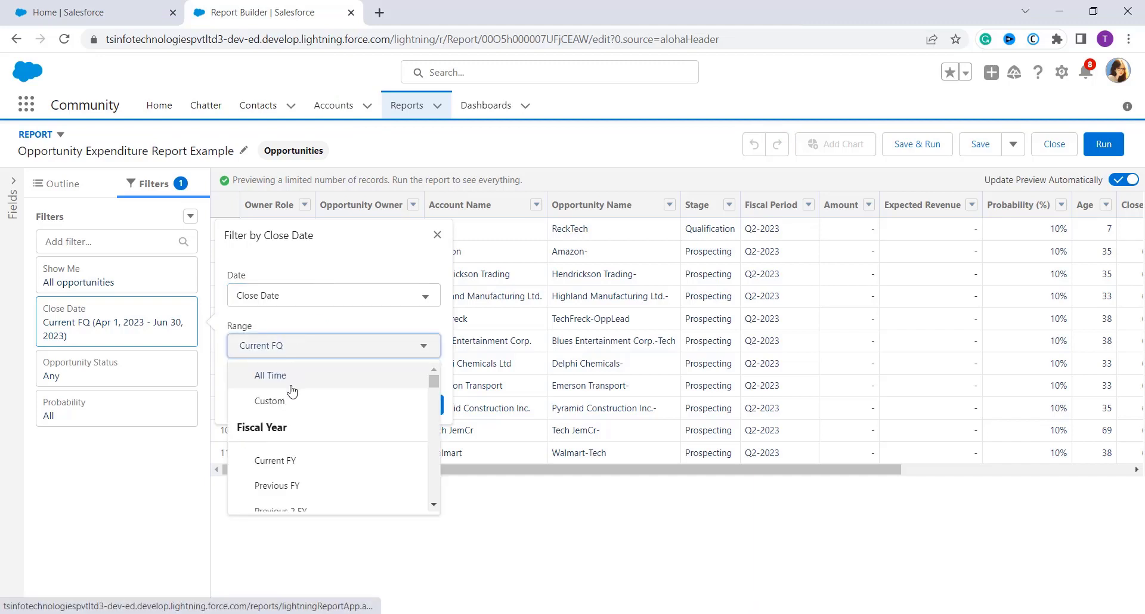
click(291, 387)
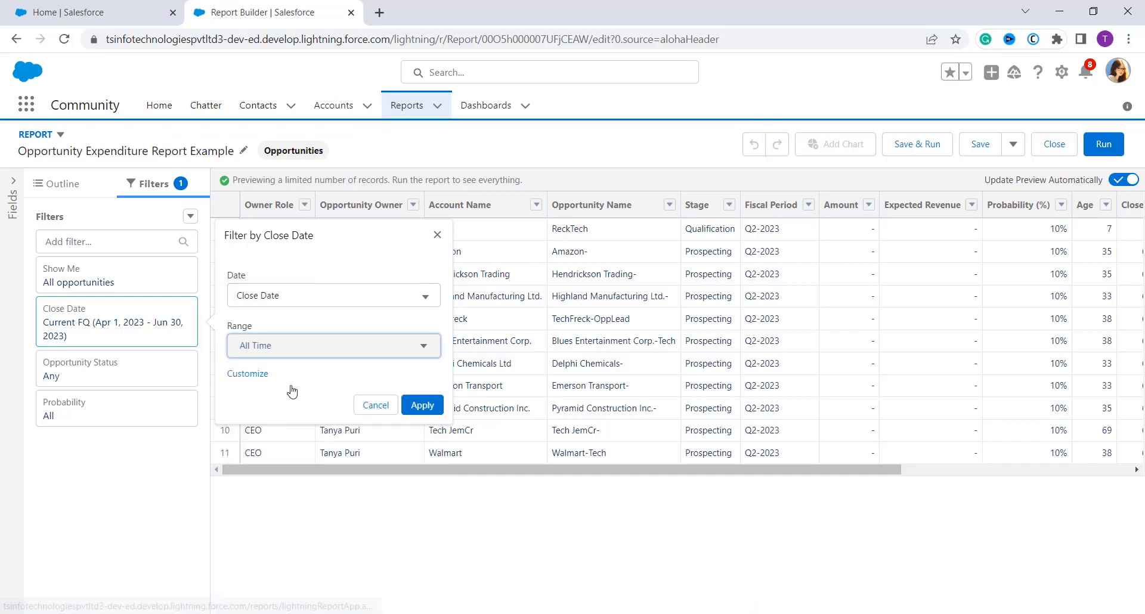
click(424, 405)
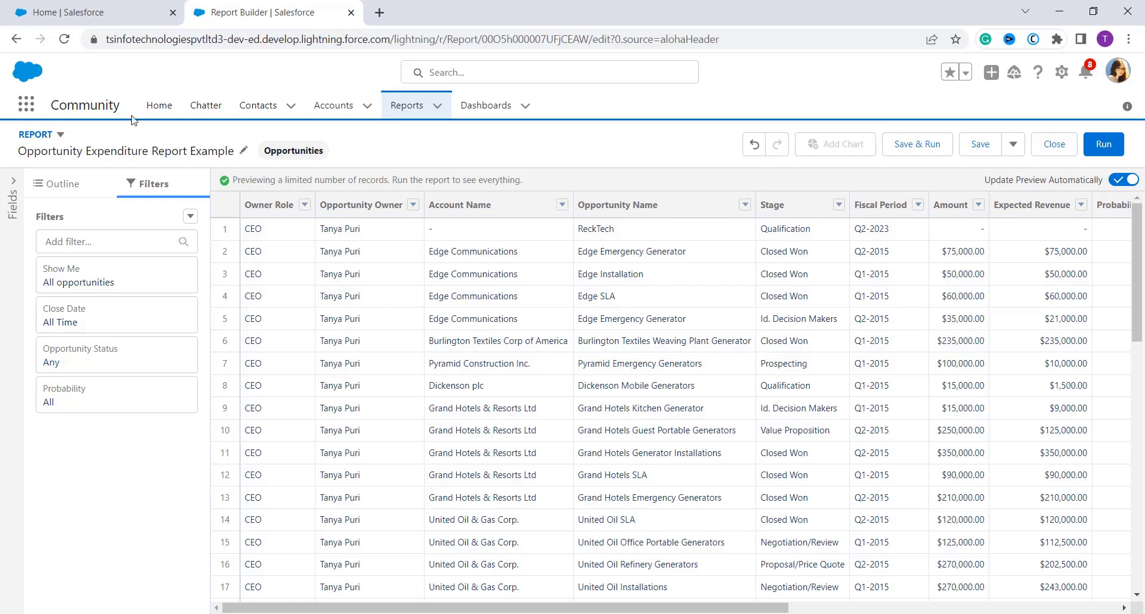
scroll(433, 374, down, 1)
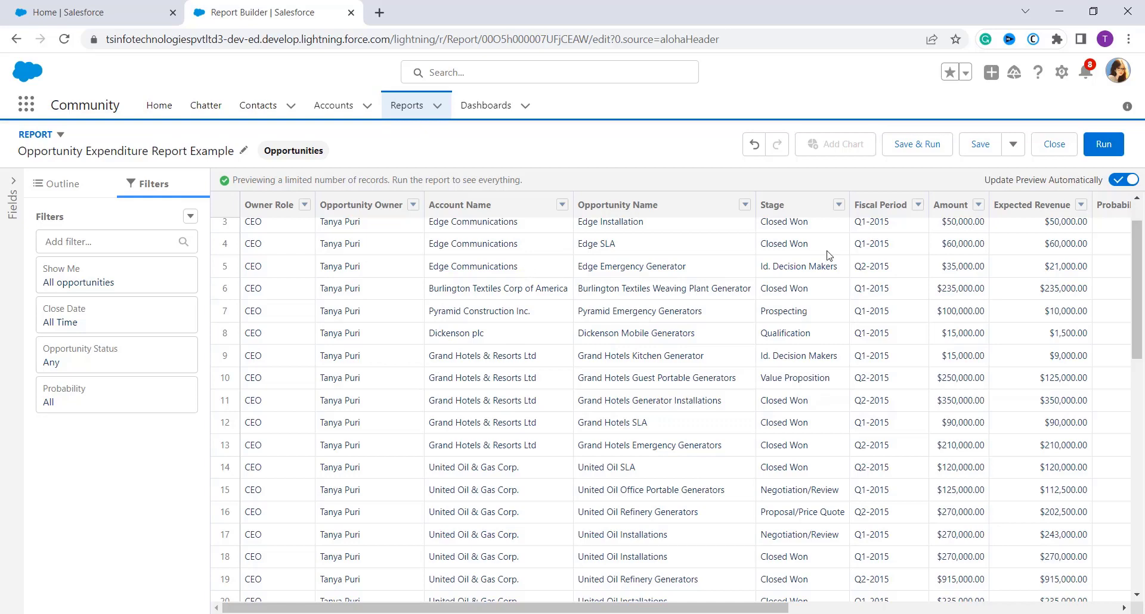
right_click(847, 204)
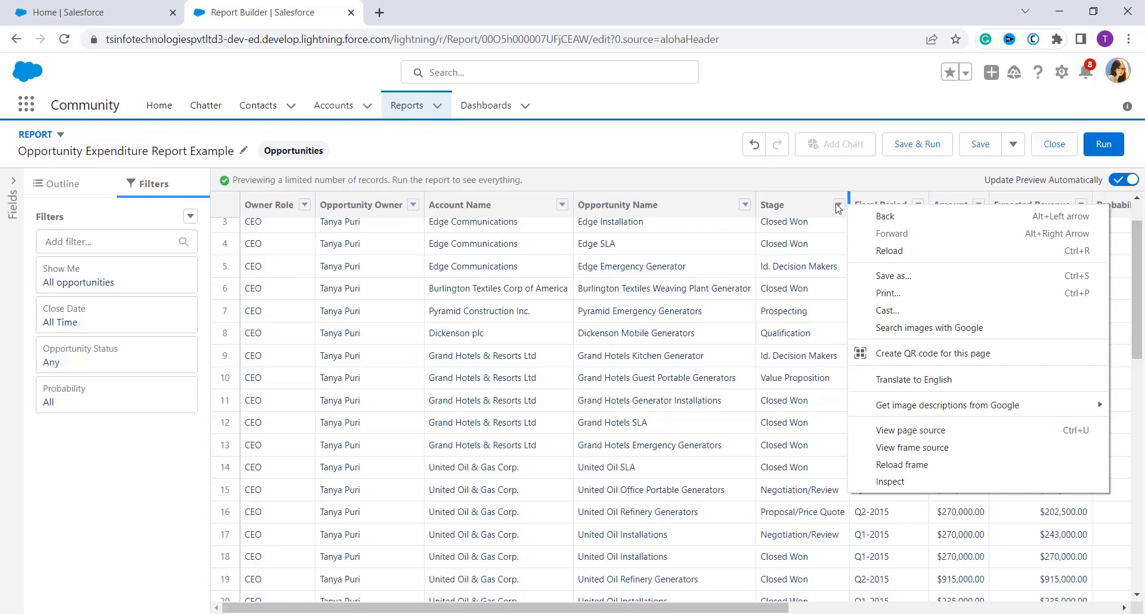
key(Escape)
Group the report rows by the opportunity Type field.
click(61, 186)
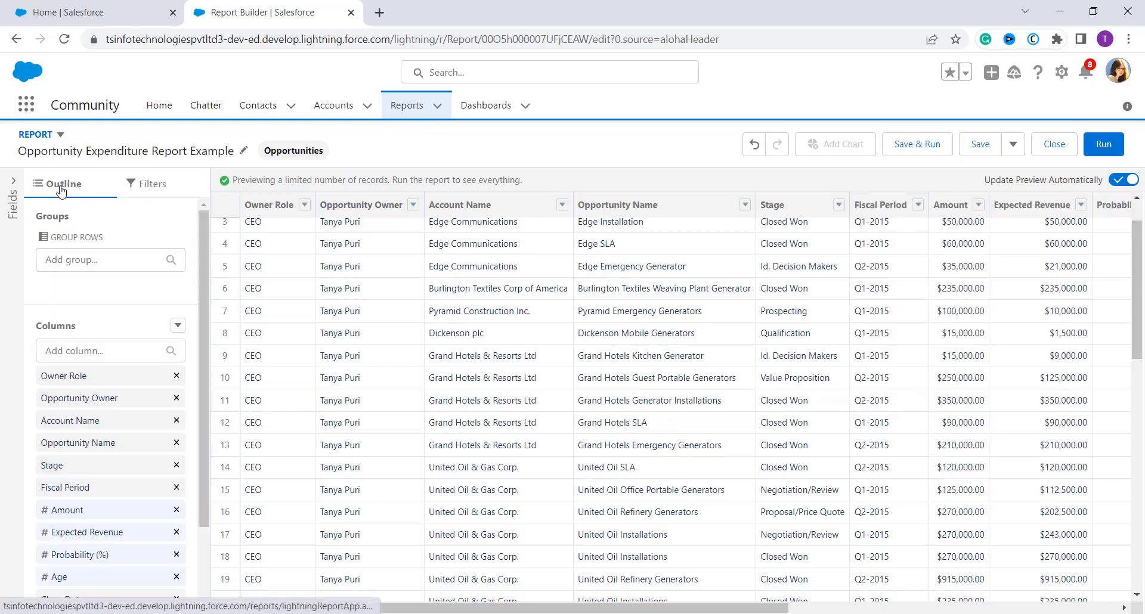
click(111, 261)
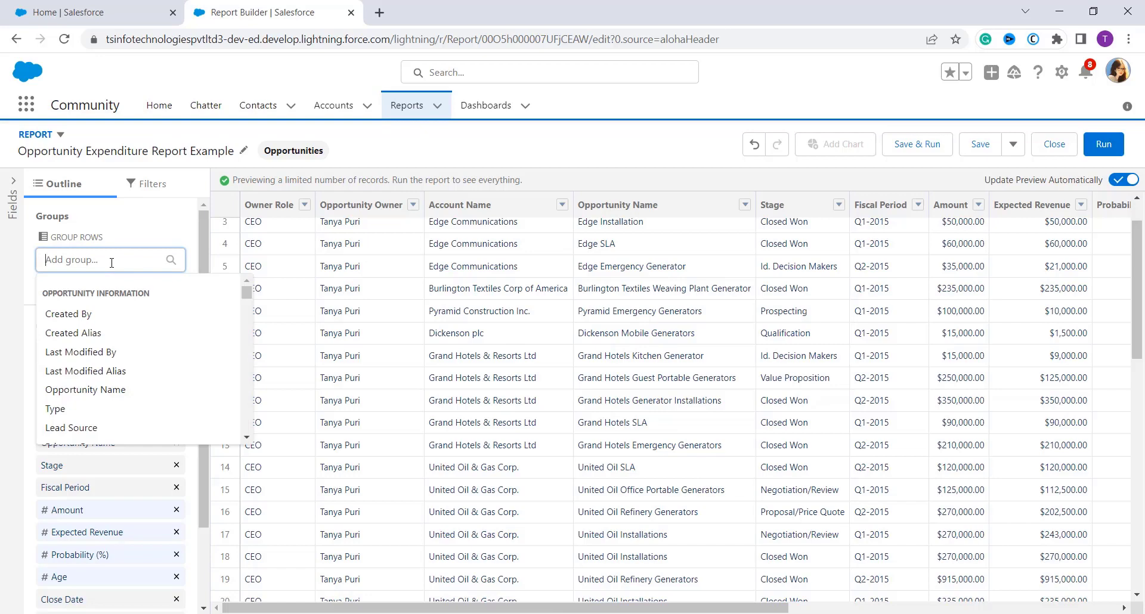
click(83, 409)
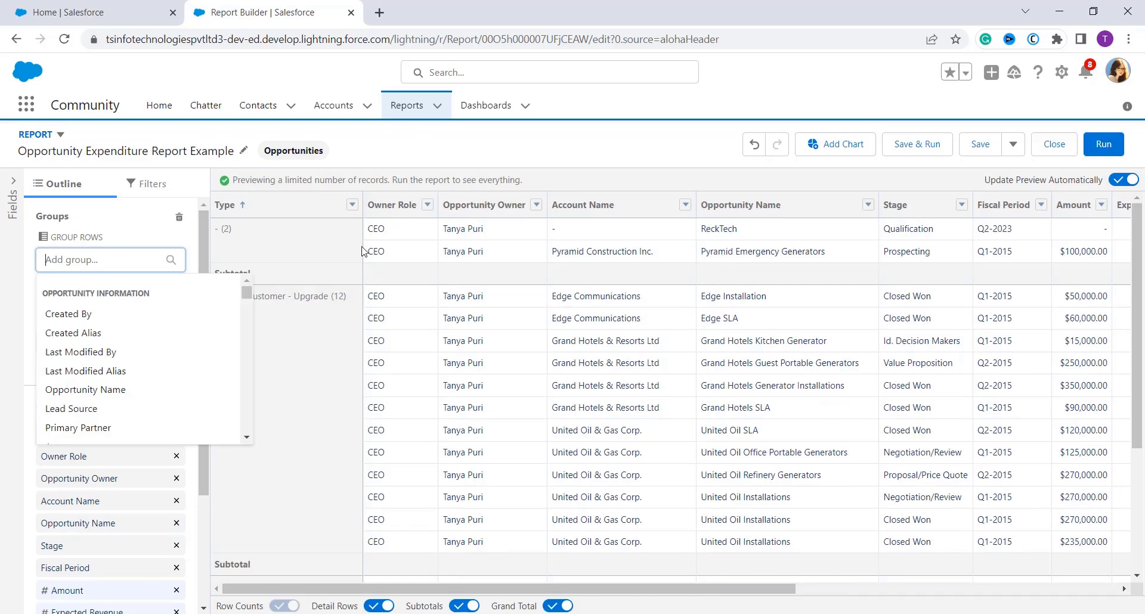
click(382, 157)
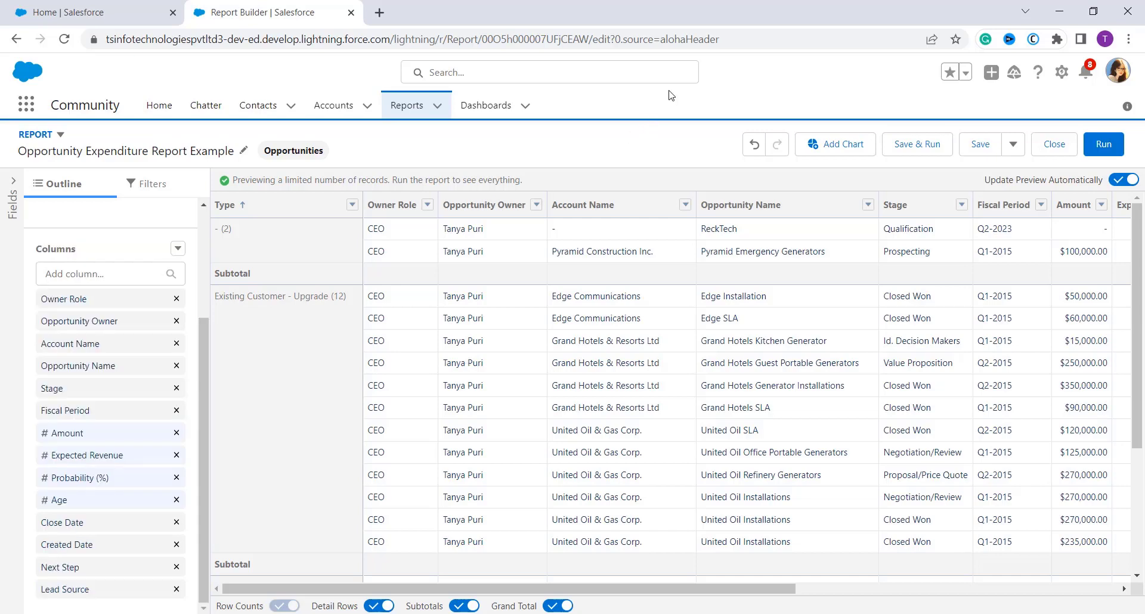
Create a summary-level formula for the report and name its column "Expenditure Example".
click(14, 185)
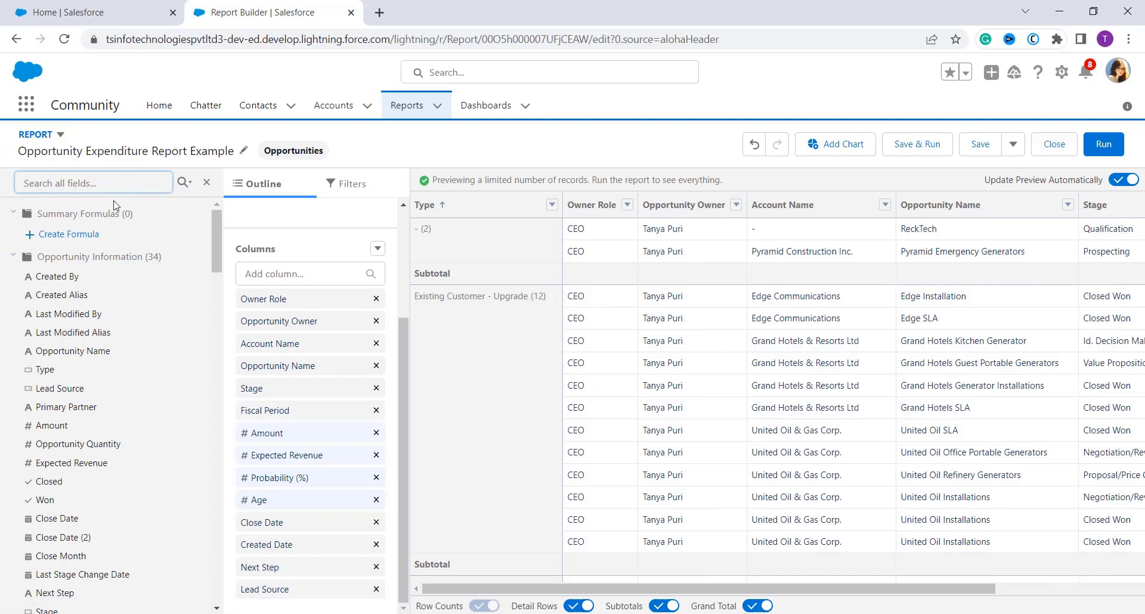
click(87, 235)
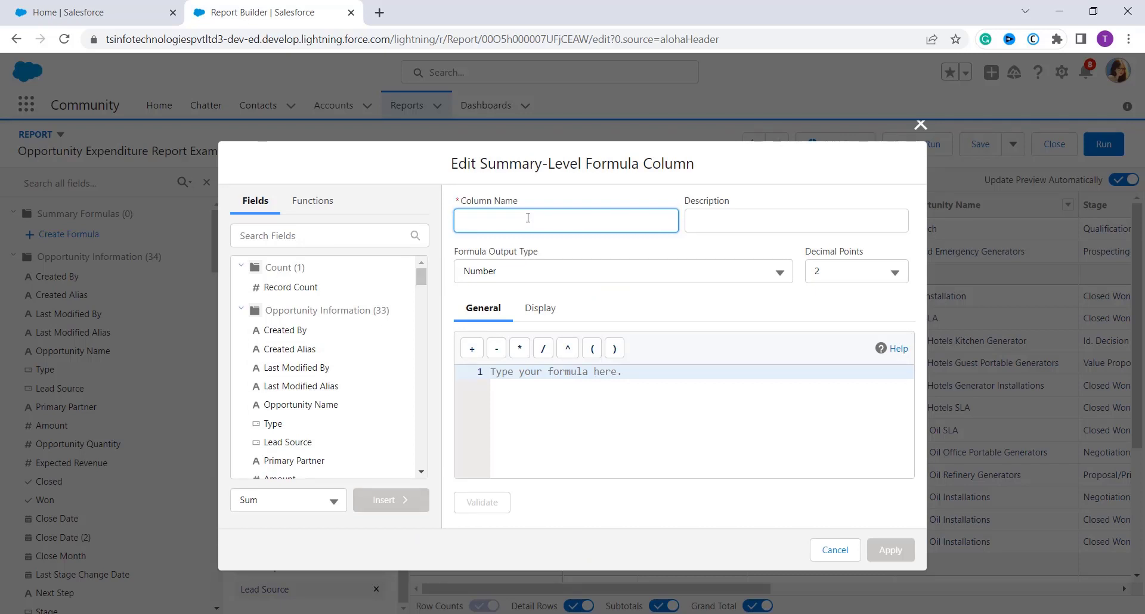
text(Expenditure Example)
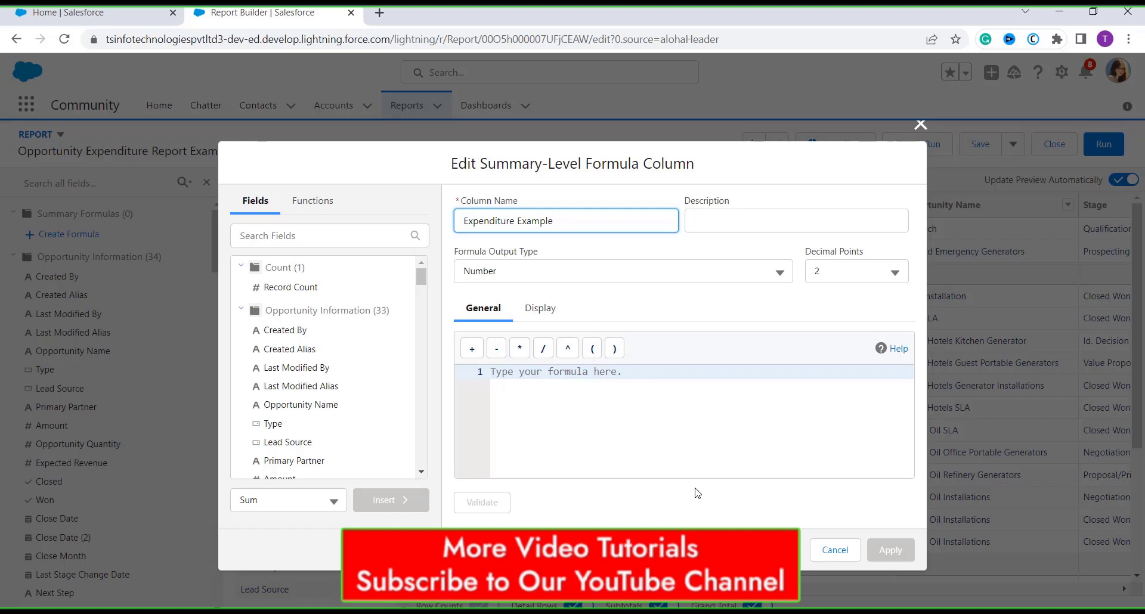
Insert the sum of the account's Annual Revenue field into the Expenditure Example formula.
click(672, 439)
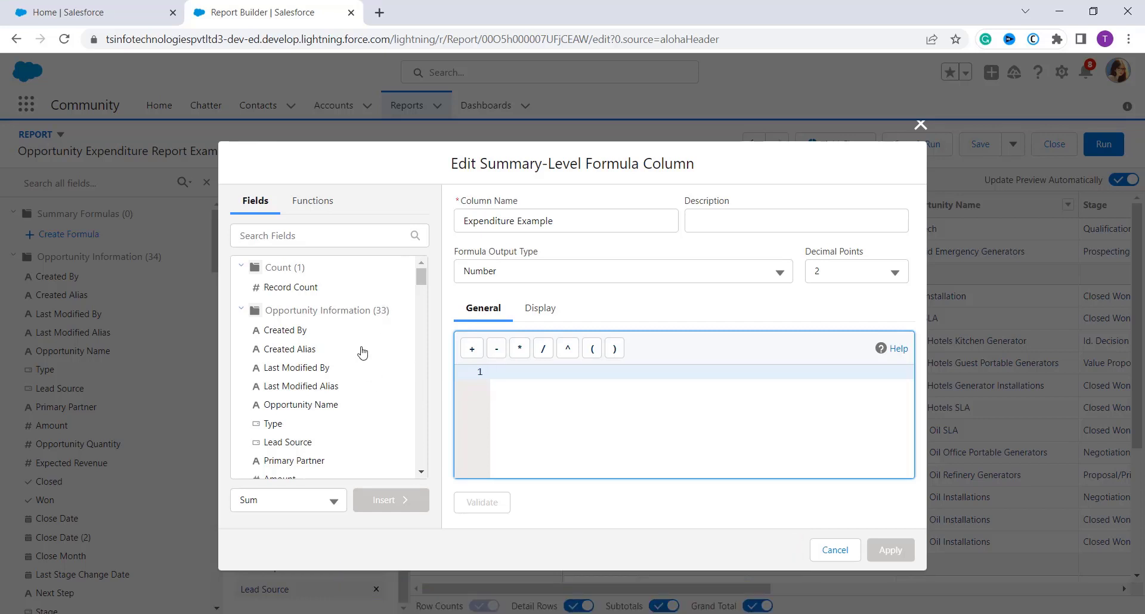
scroll(357, 345, down, 3)
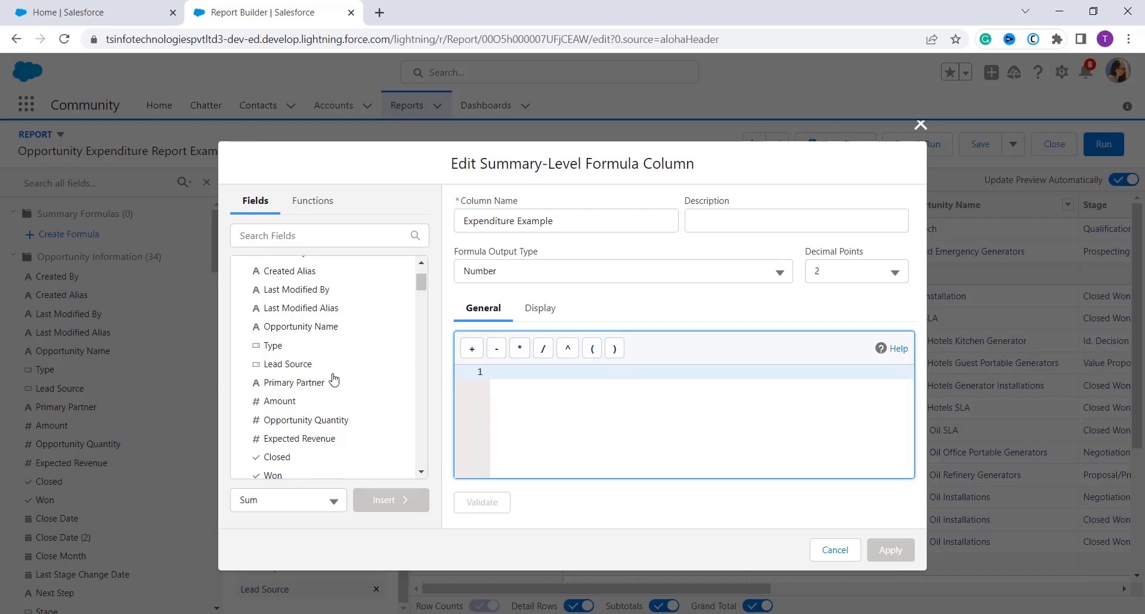
click(264, 237)
text(Re)
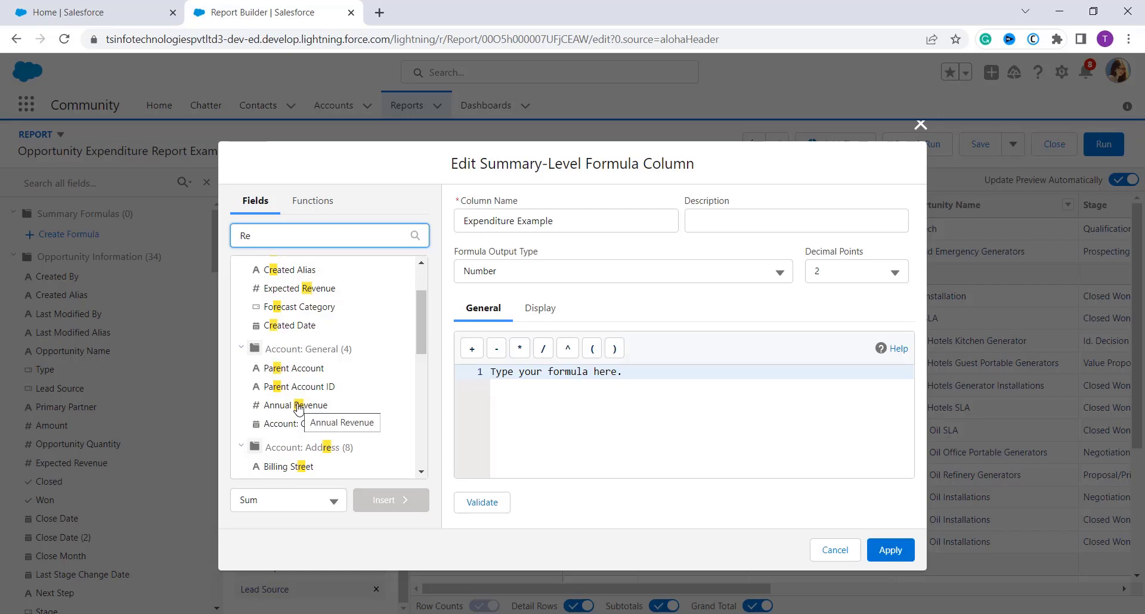
click(406, 410)
click(408, 504)
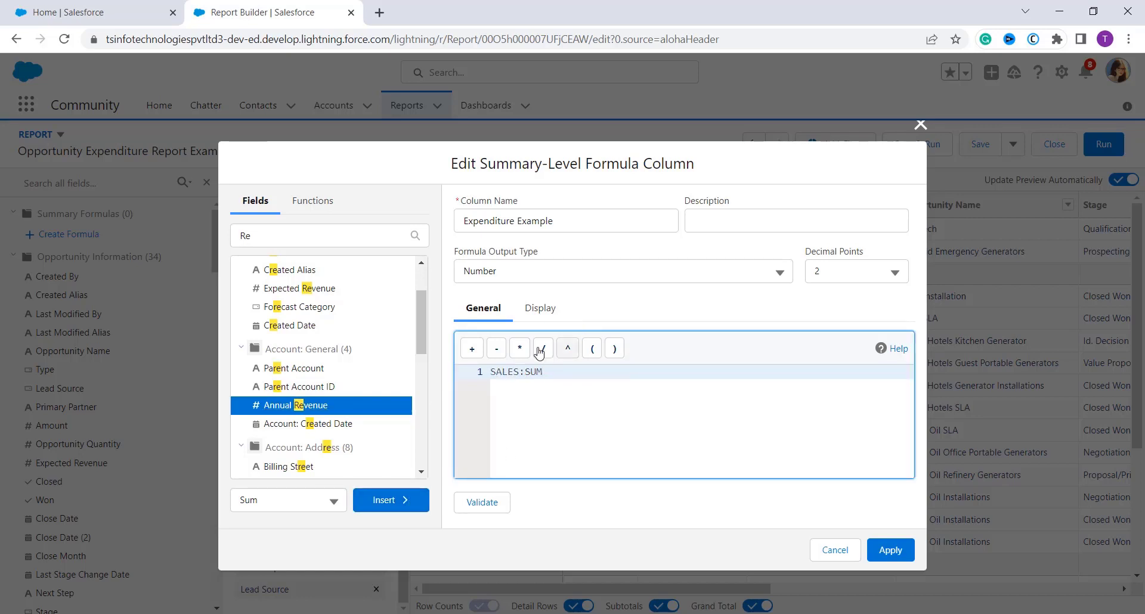
Multiply the Annual Revenue sum in the formula by the sum of the Expected Revenue field.
click(520, 348)
double_click(309, 234)
text(Ex)
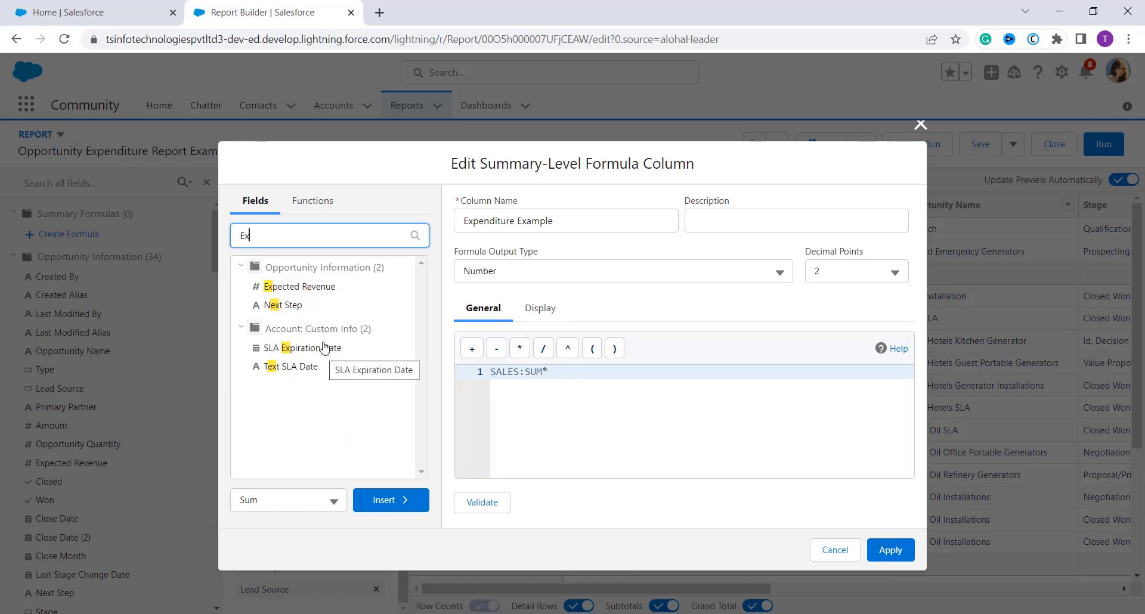
click(299, 287)
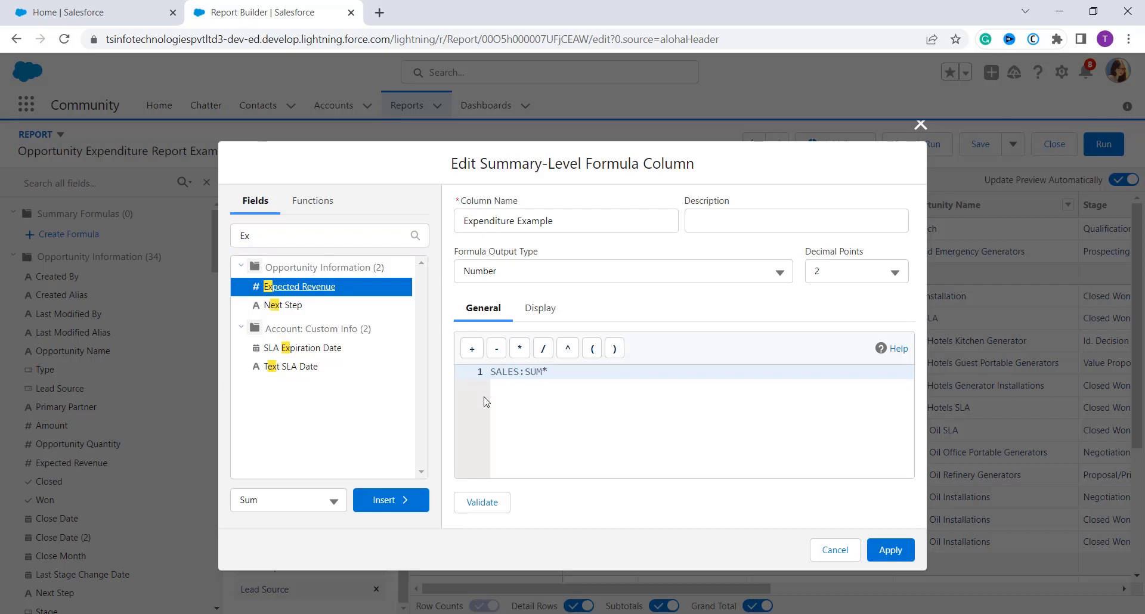
click(389, 512)
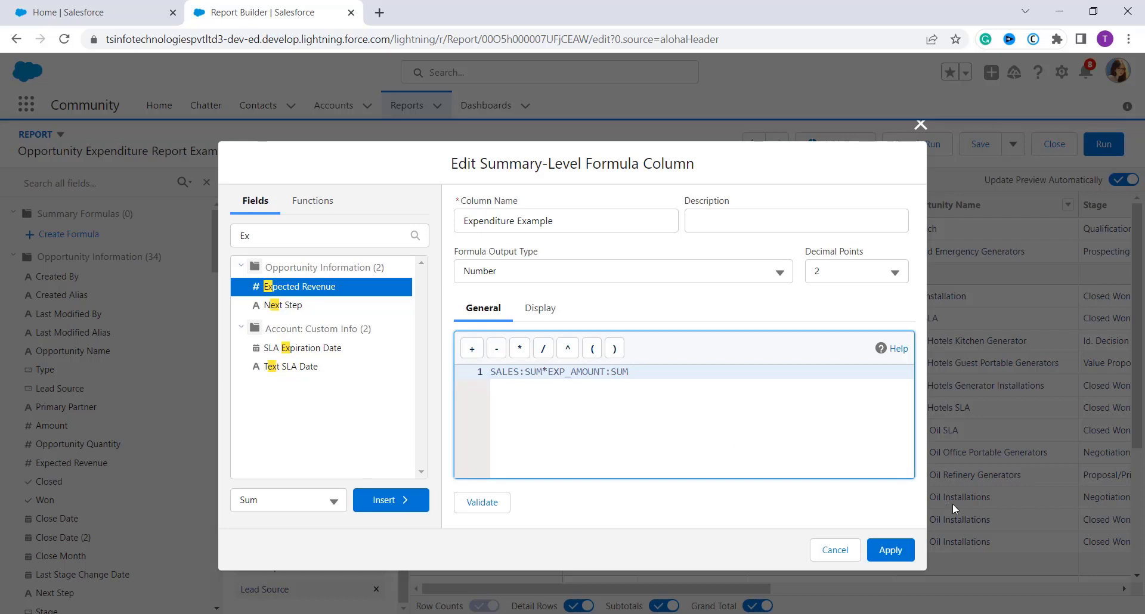
Apply the summary formula and check the Expenditure Example column's subtotals in the report preview.
click(892, 551)
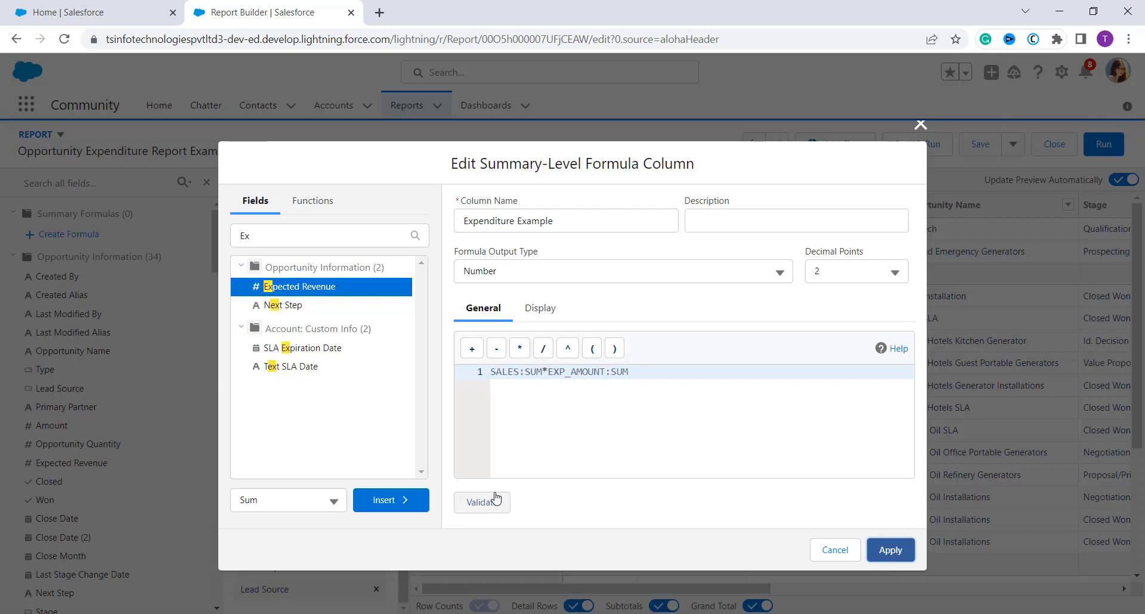
click(891, 549)
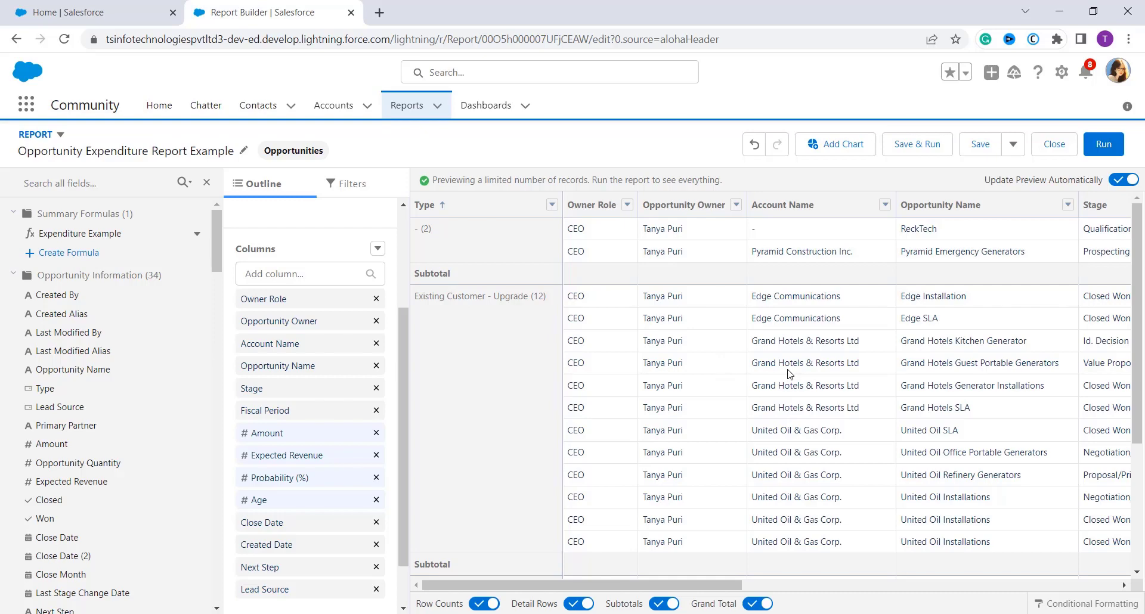
drag(565, 586, 739, 586)
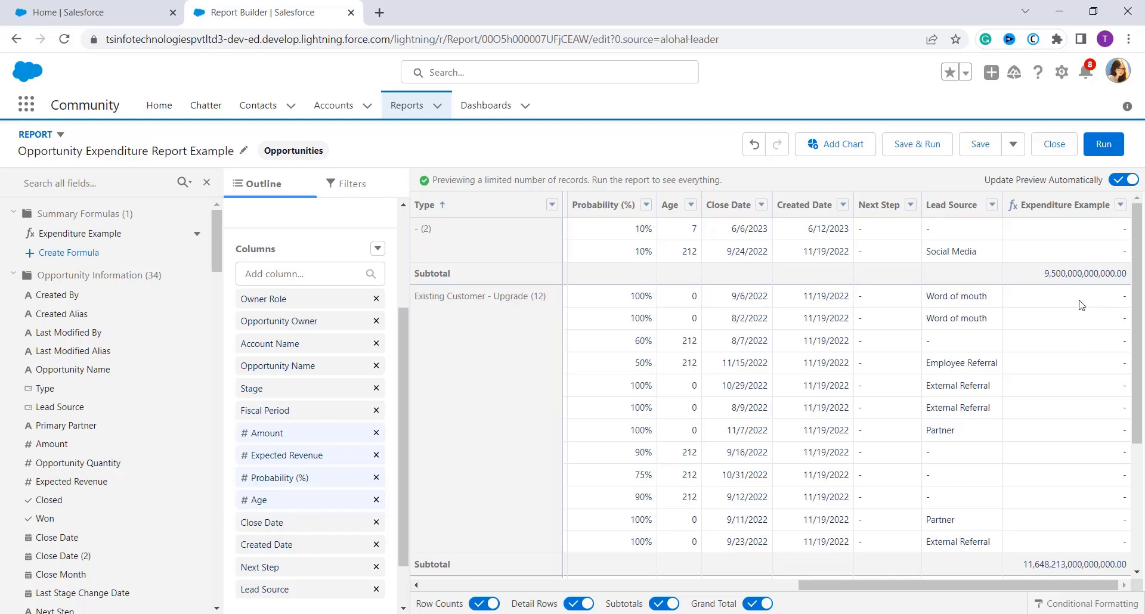
scroll(1082, 304, down, 1)
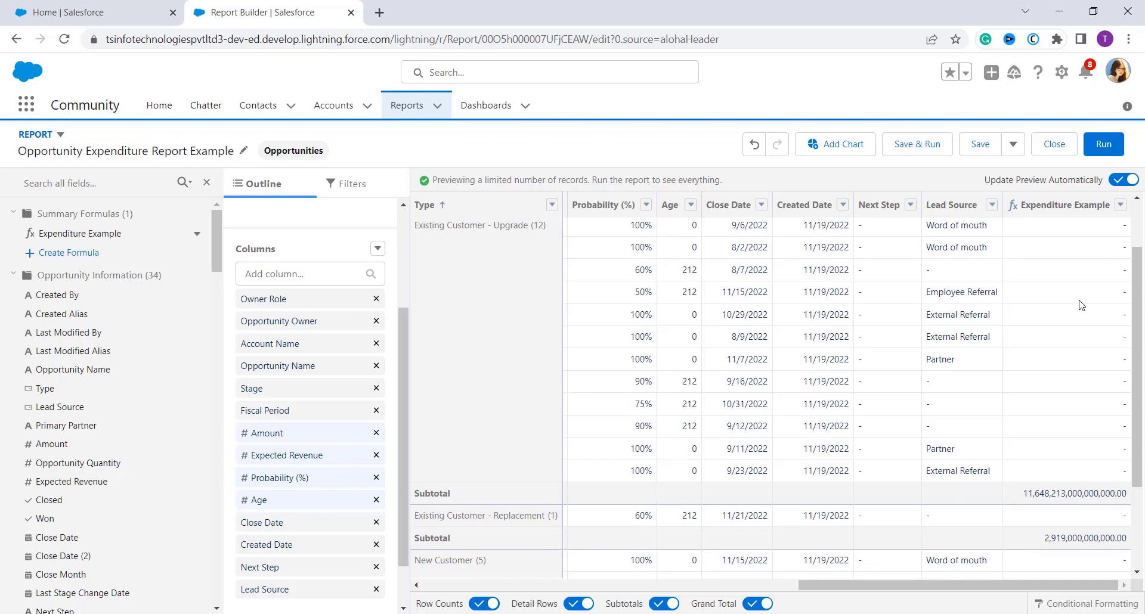
scroll(1081, 304, down, 1)
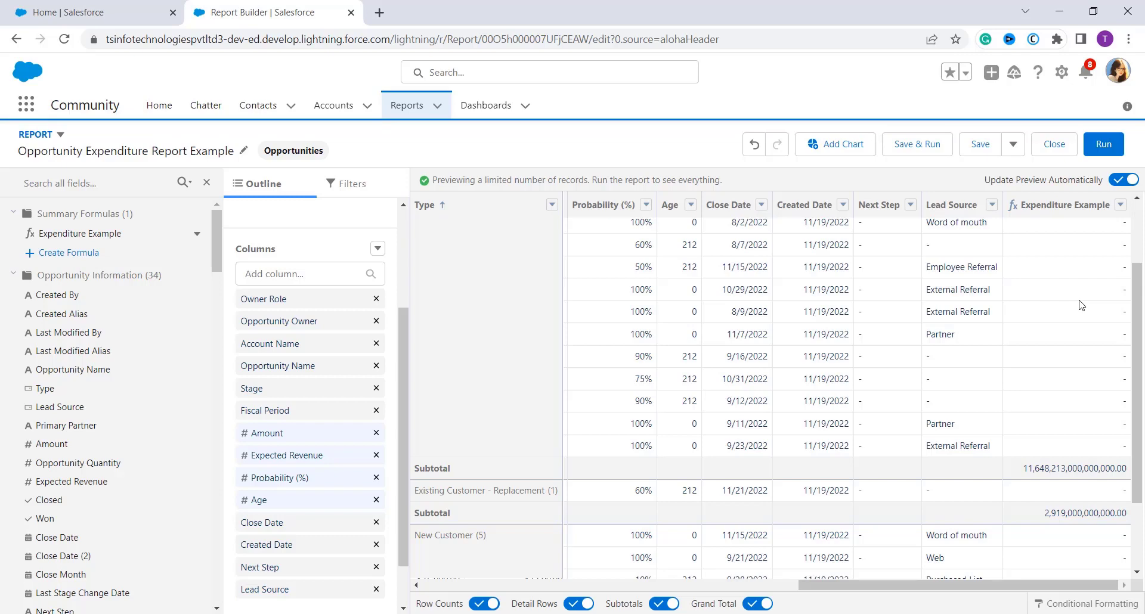
Switch from Lightning to Salesforce Classic, leaving the report builder without saving the changes.
click(1118, 71)
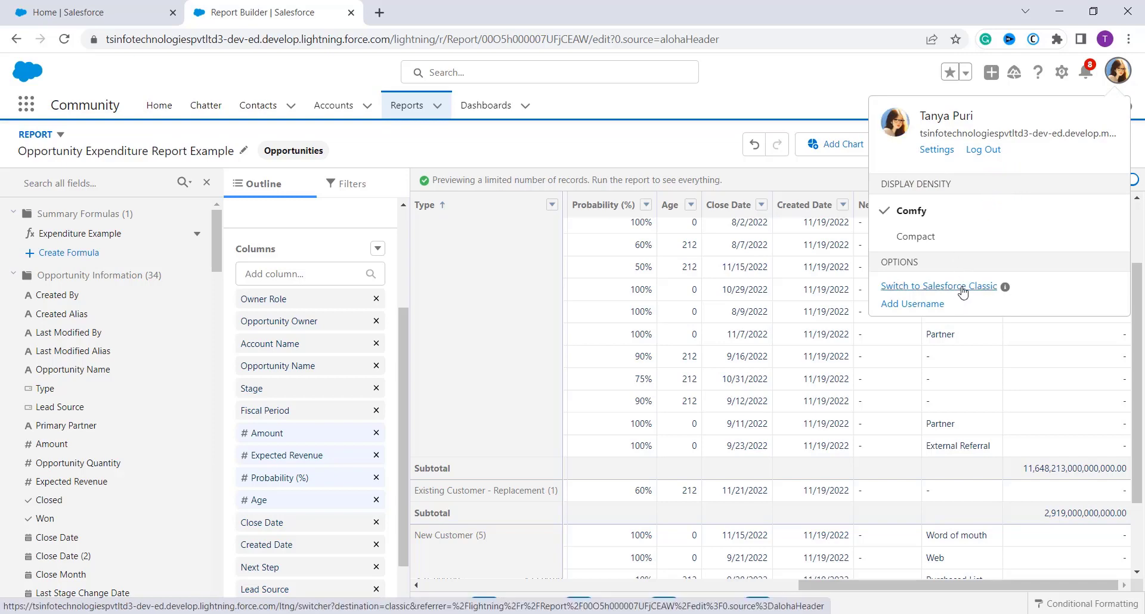
click(962, 288)
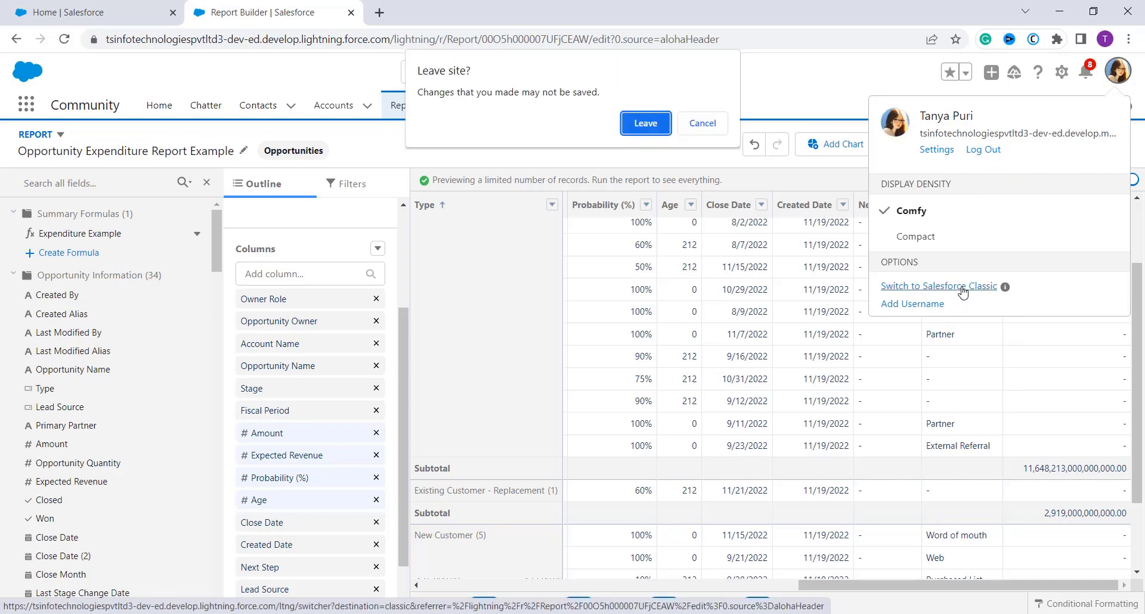
click(656, 124)
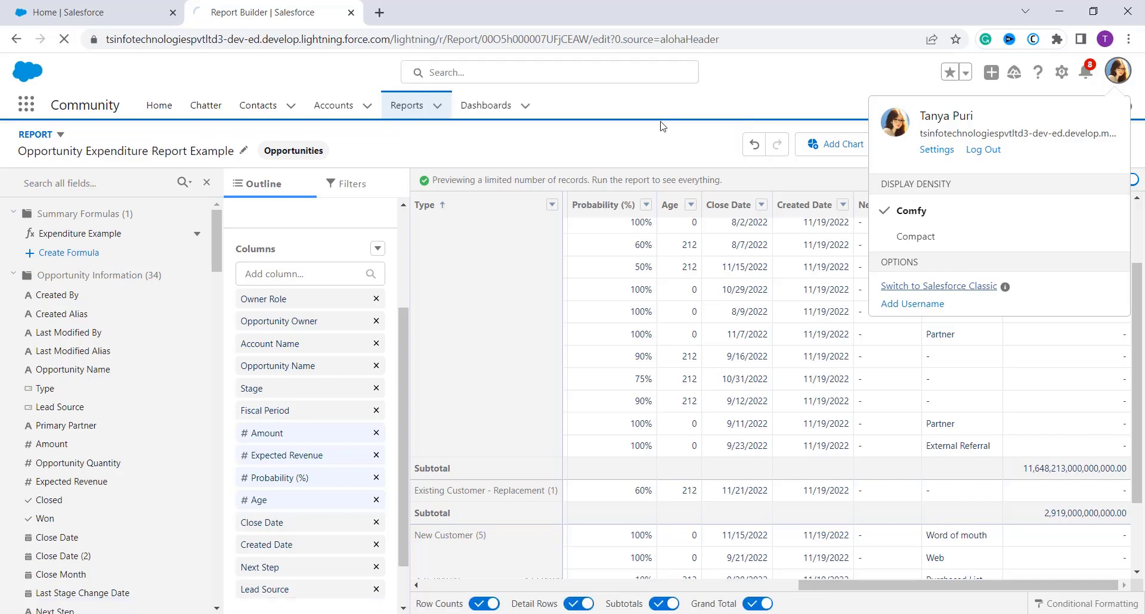
click(948, 286)
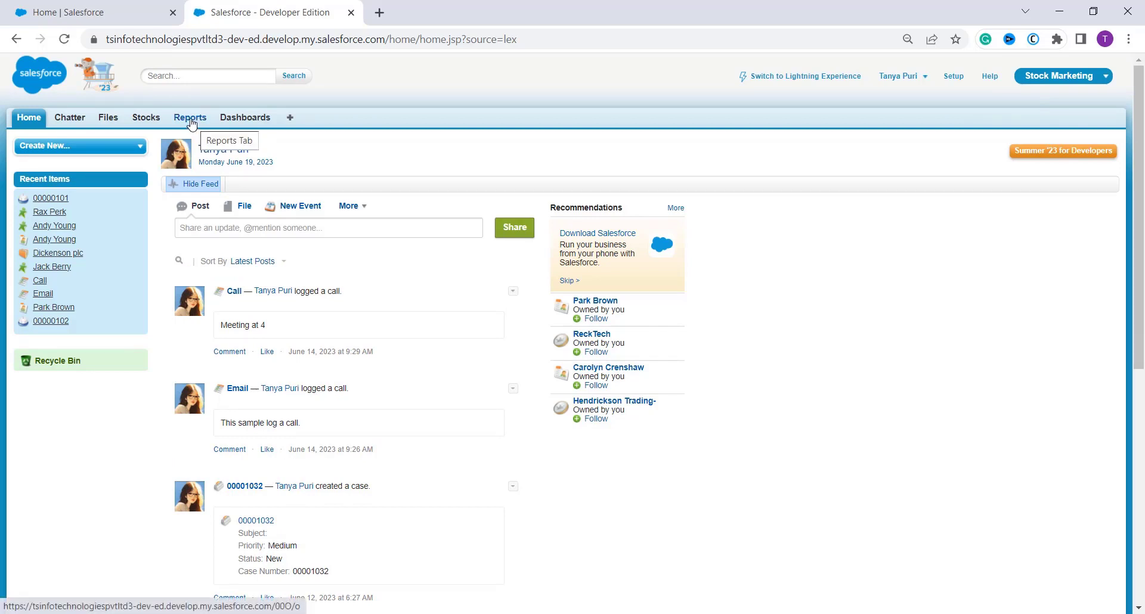
Start a new report in Salesforce Classic using the Opportunities report type.
click(191, 123)
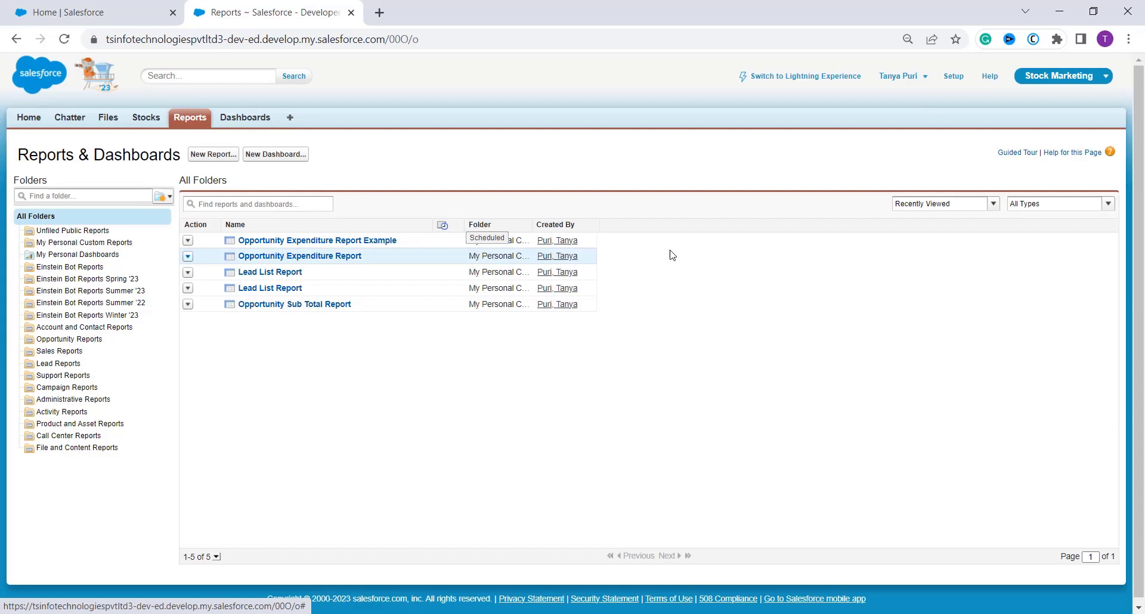
click(221, 157)
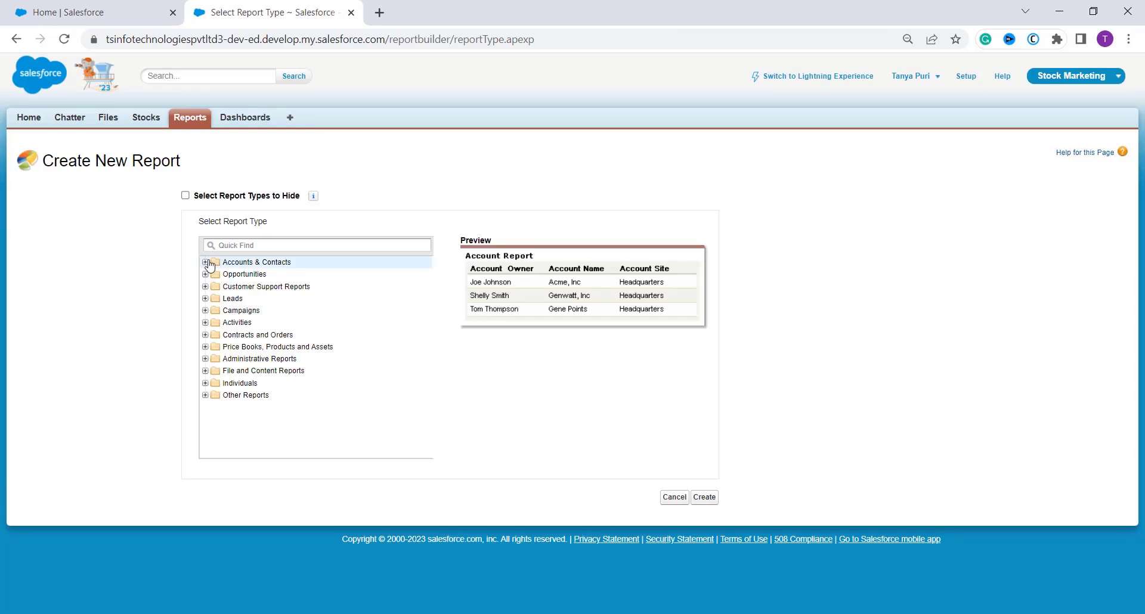
click(249, 276)
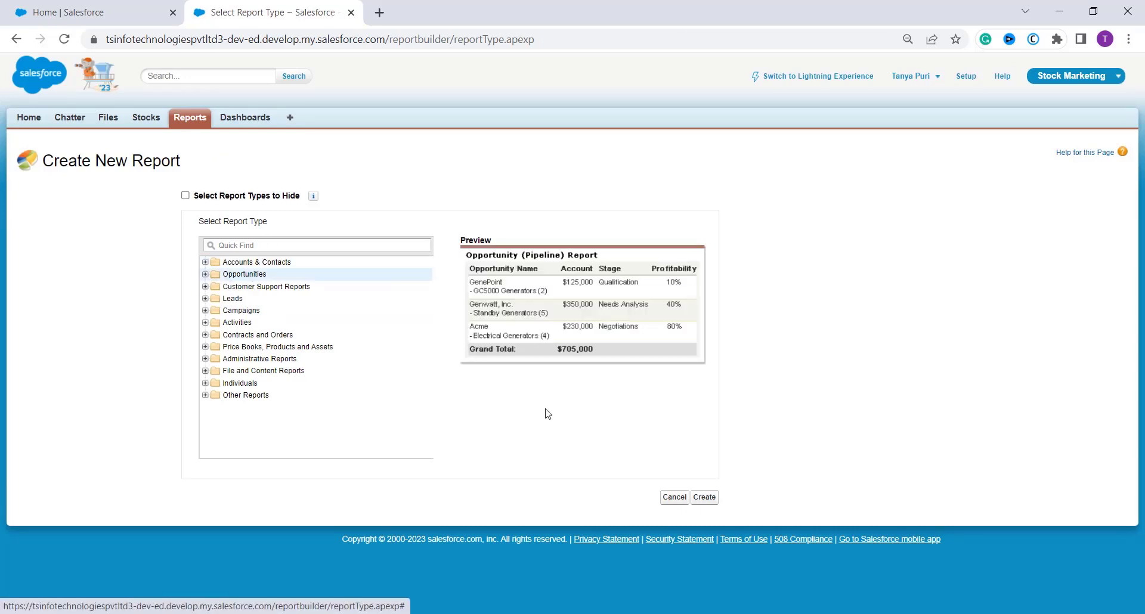
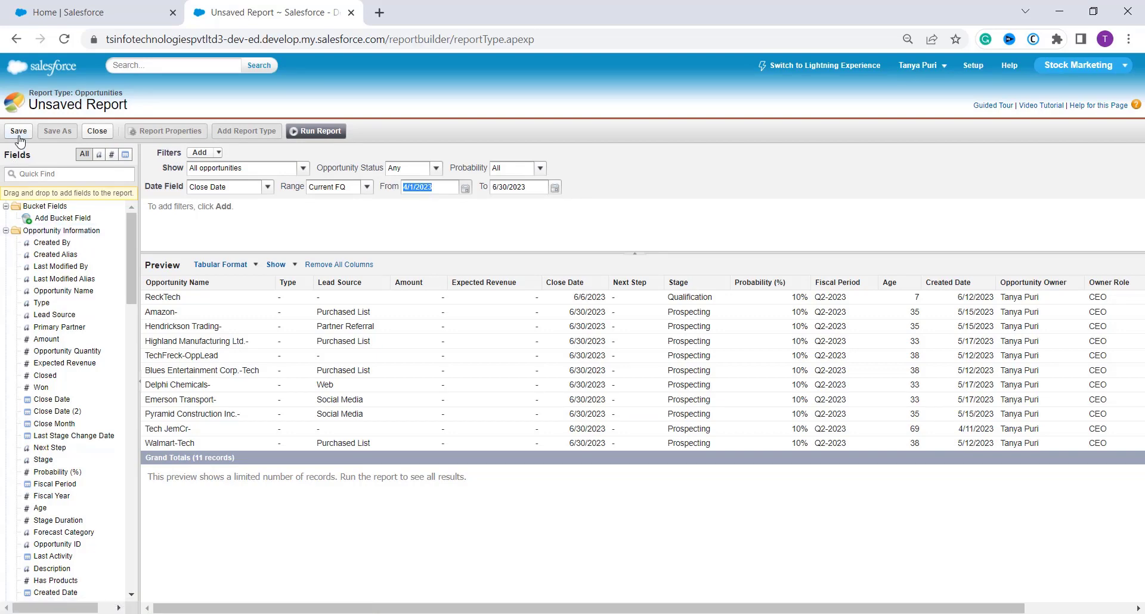
Try to save the new report as "Opportunity Sub Total Report" in My Personal Custom Reports, with an automatically filled unique name.
click(18, 131)
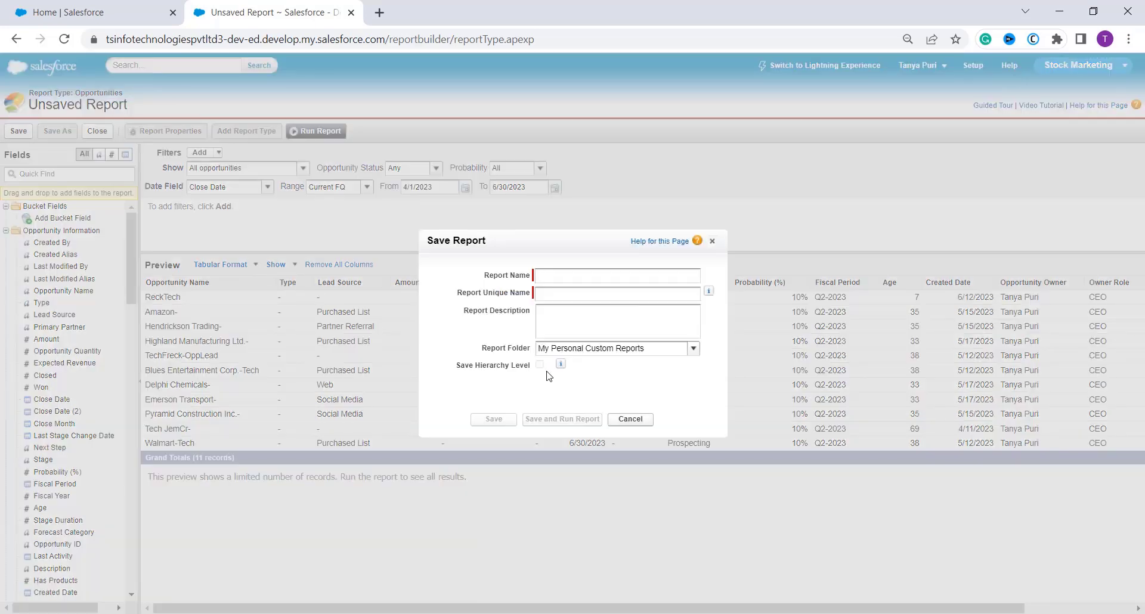
click(576, 276)
text(Opportunity Sub Total Report)
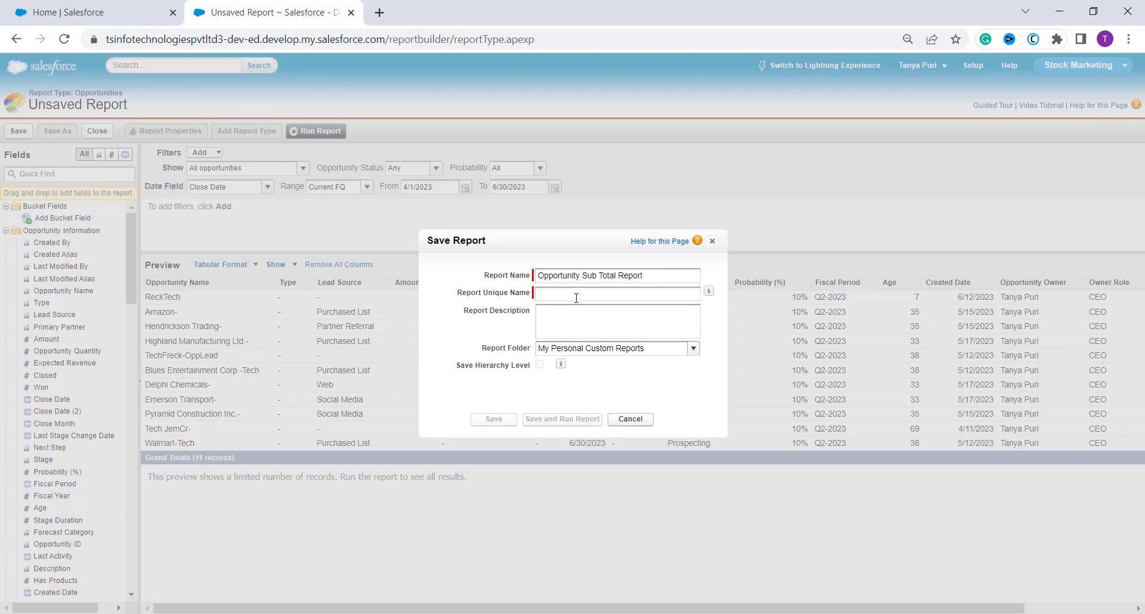
click(576, 298)
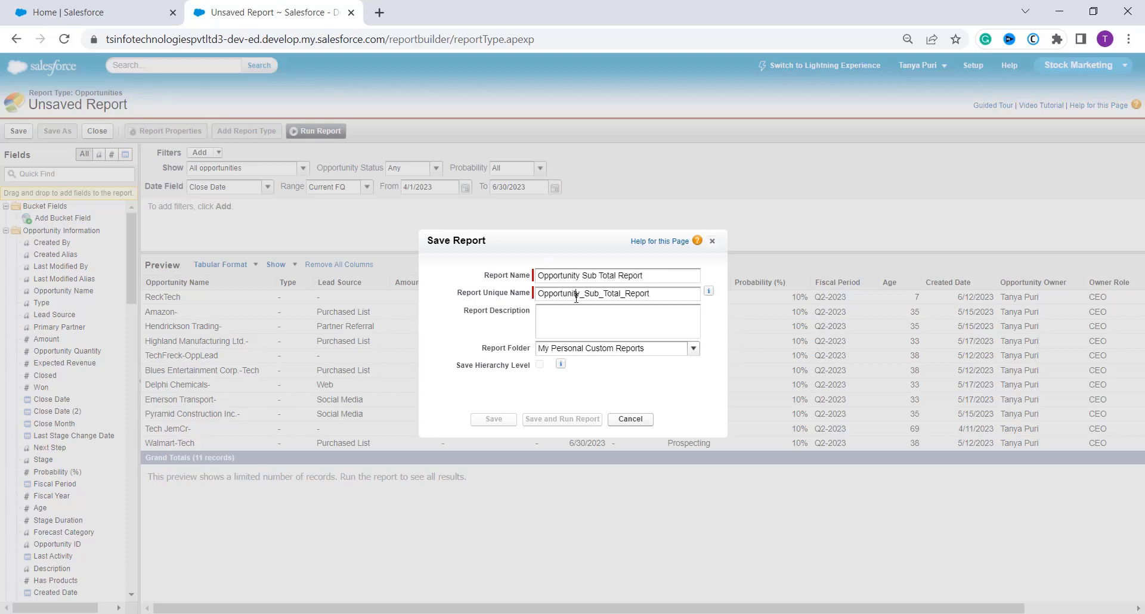
click(587, 330)
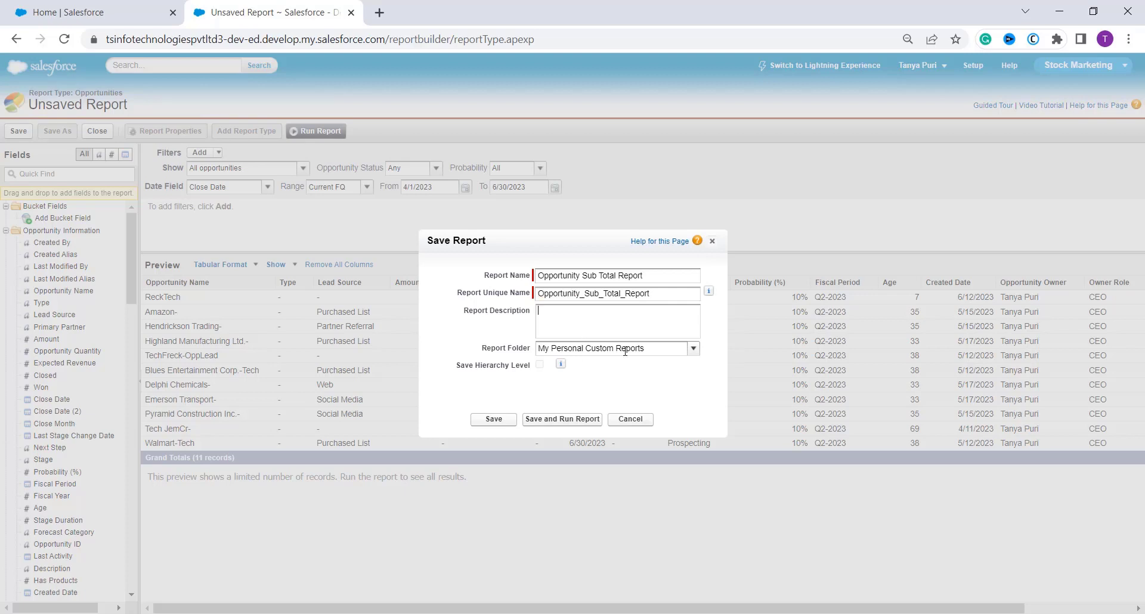
click(489, 425)
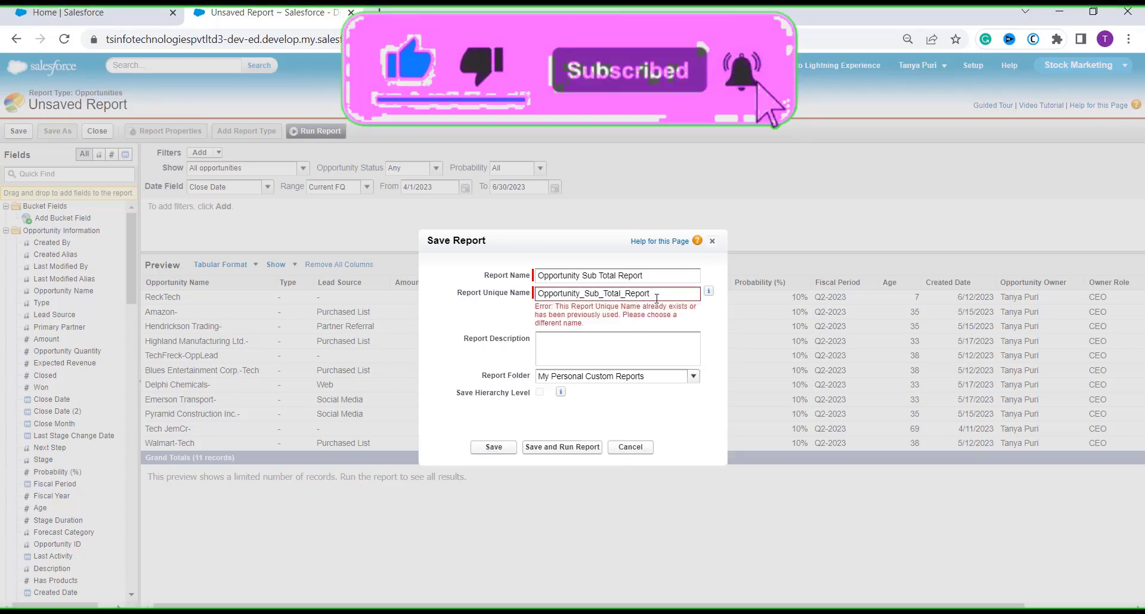
Change the report name to "Opportunity Sub Total Report Example", regenerate the unique name from it, and save the report.
click(660, 276)
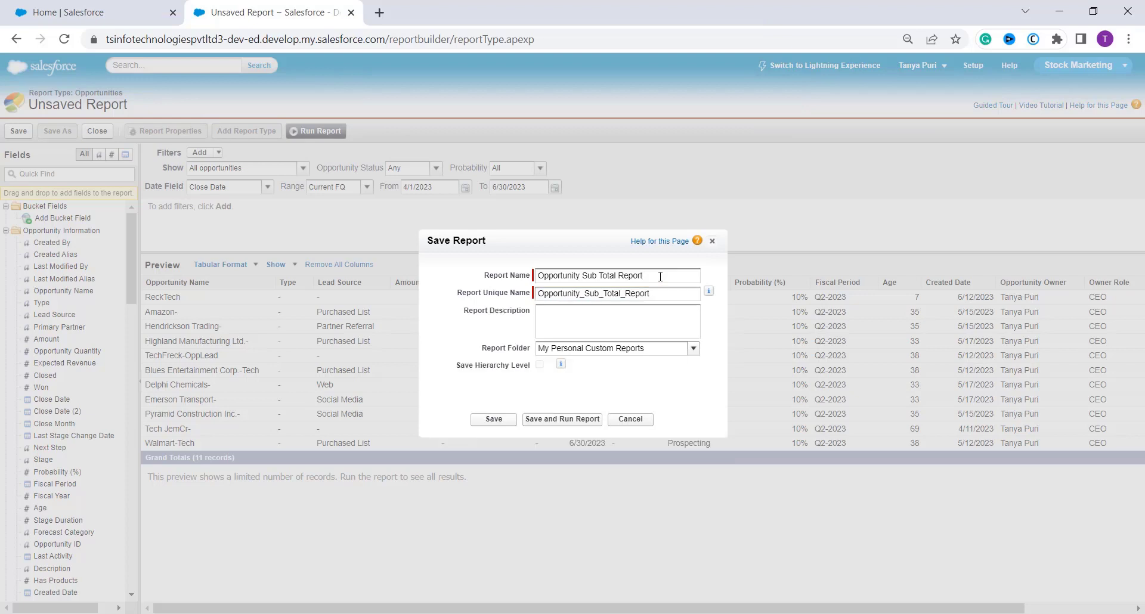
text(Example)
drag(659, 294, 494, 302)
key(BackSpace)
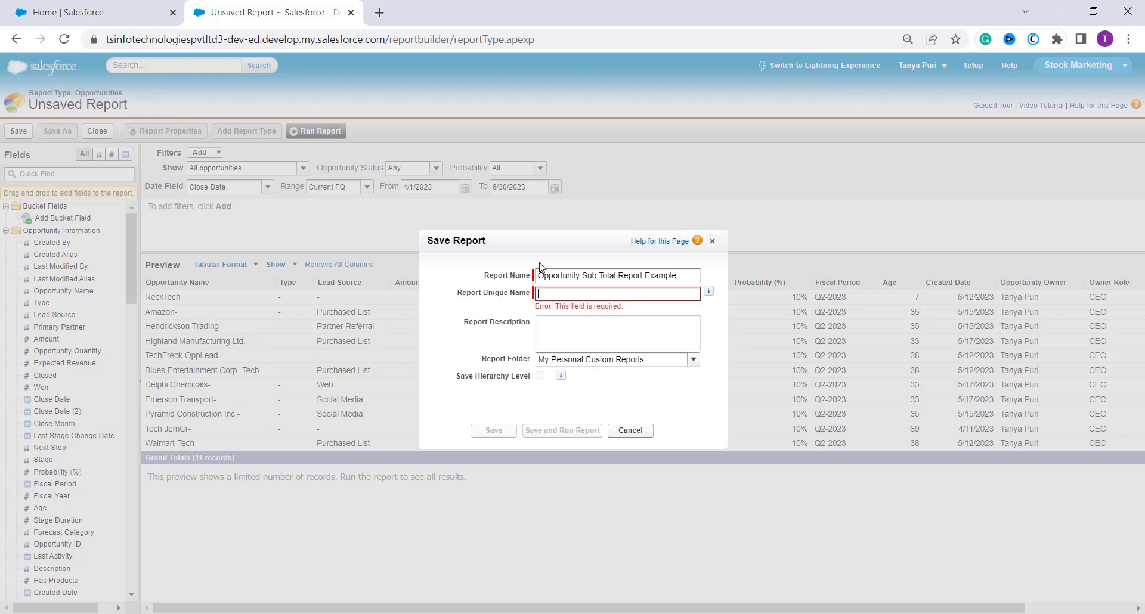
drag(539, 280, 715, 285)
key(ctrl+c)
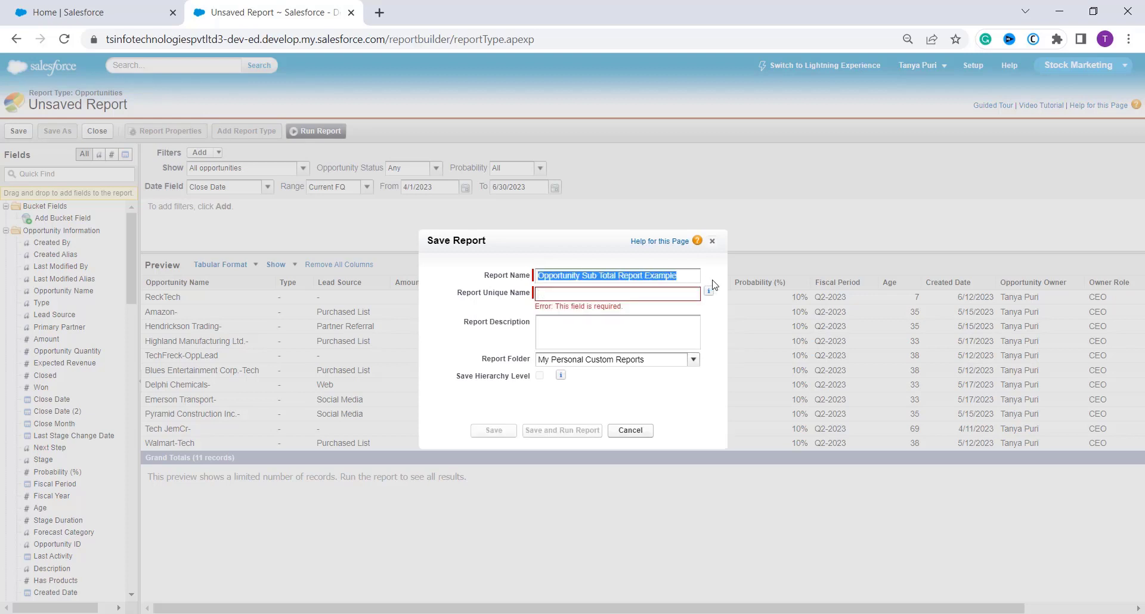
key(BackSpace)
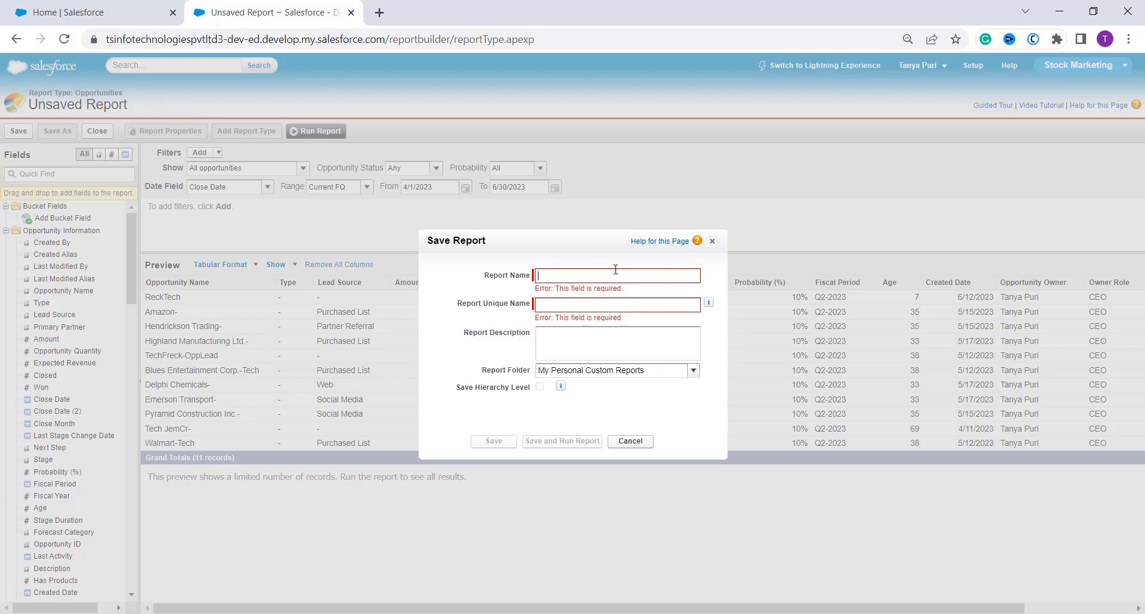
key(ctrl+v)
click(602, 380)
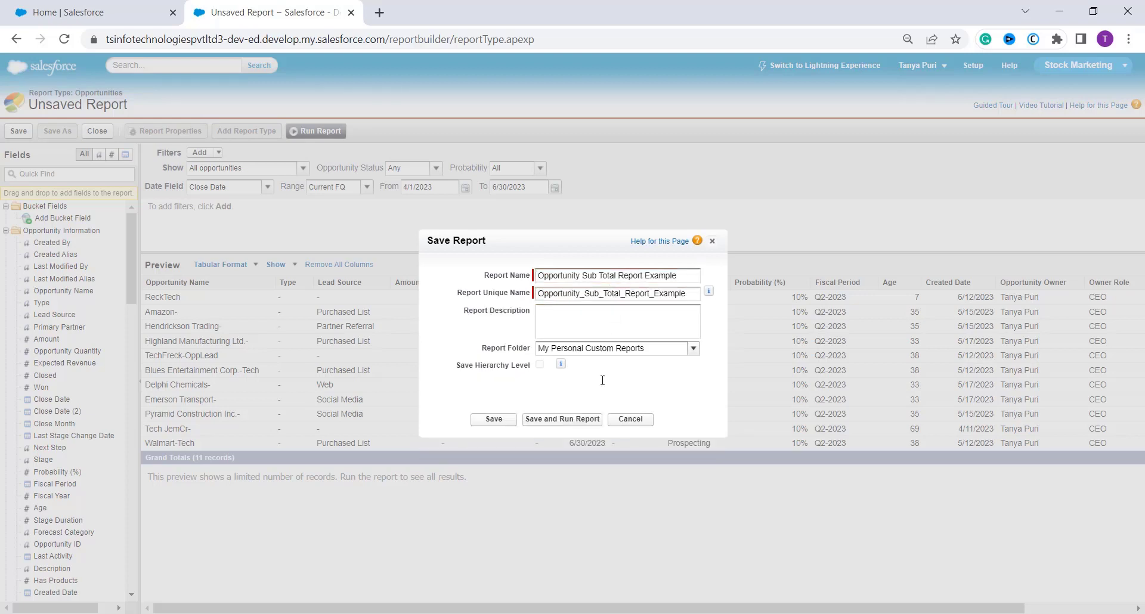
click(493, 419)
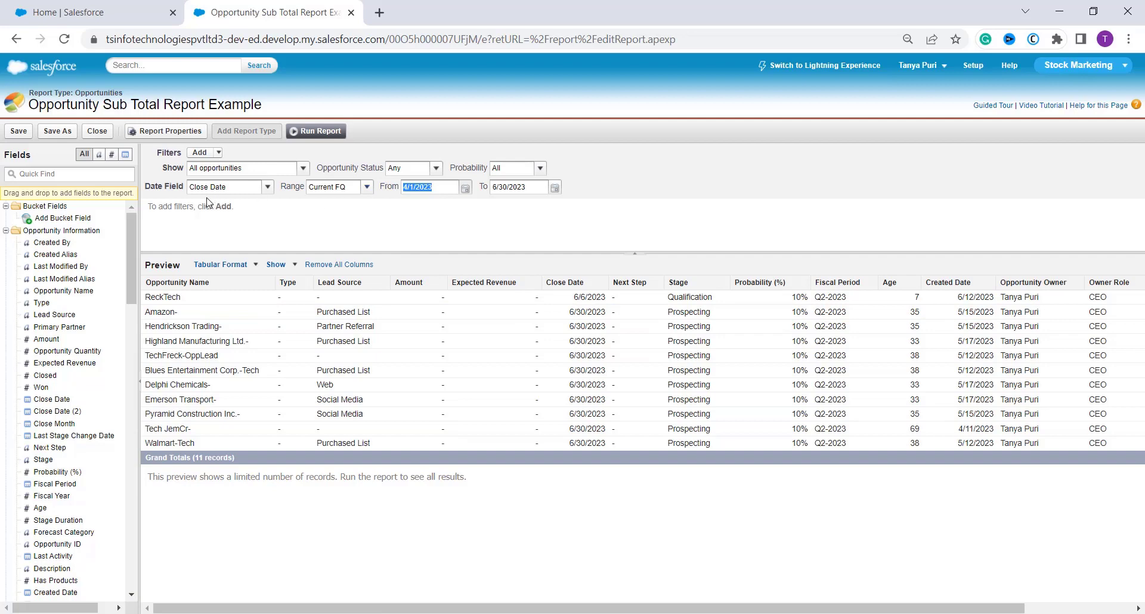
Set the report's Close Date range to All Time and change the report format to Summary.
click(367, 187)
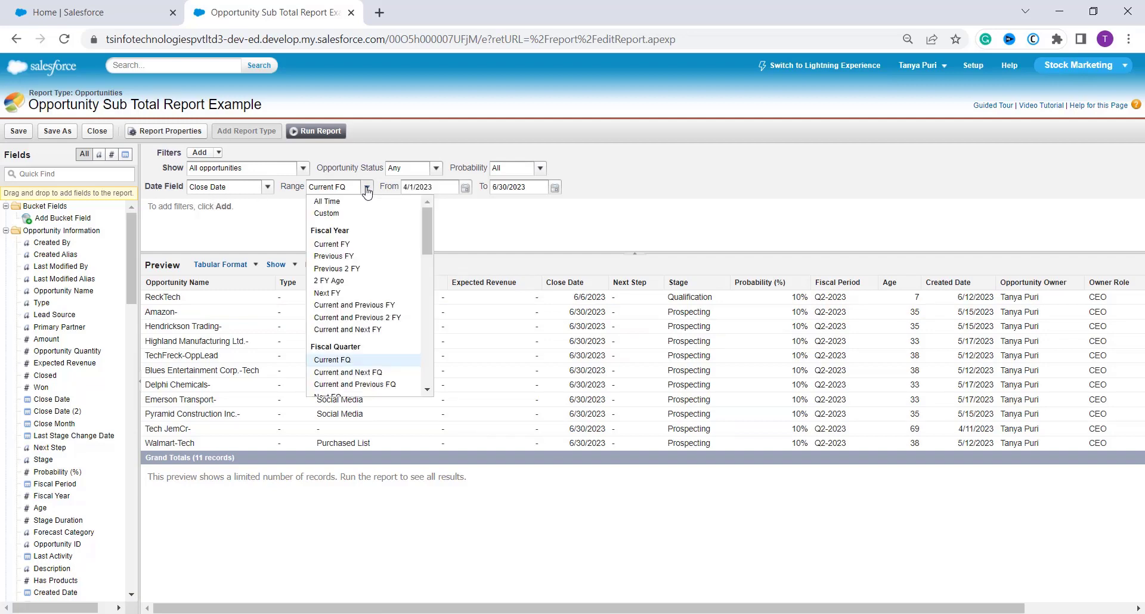
click(363, 203)
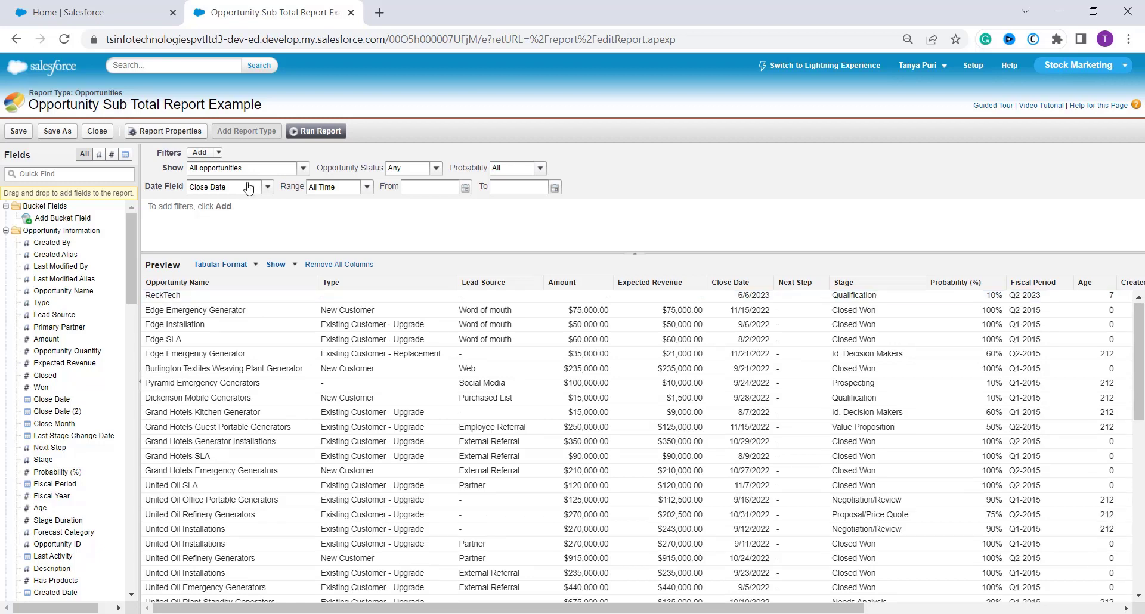
click(250, 267)
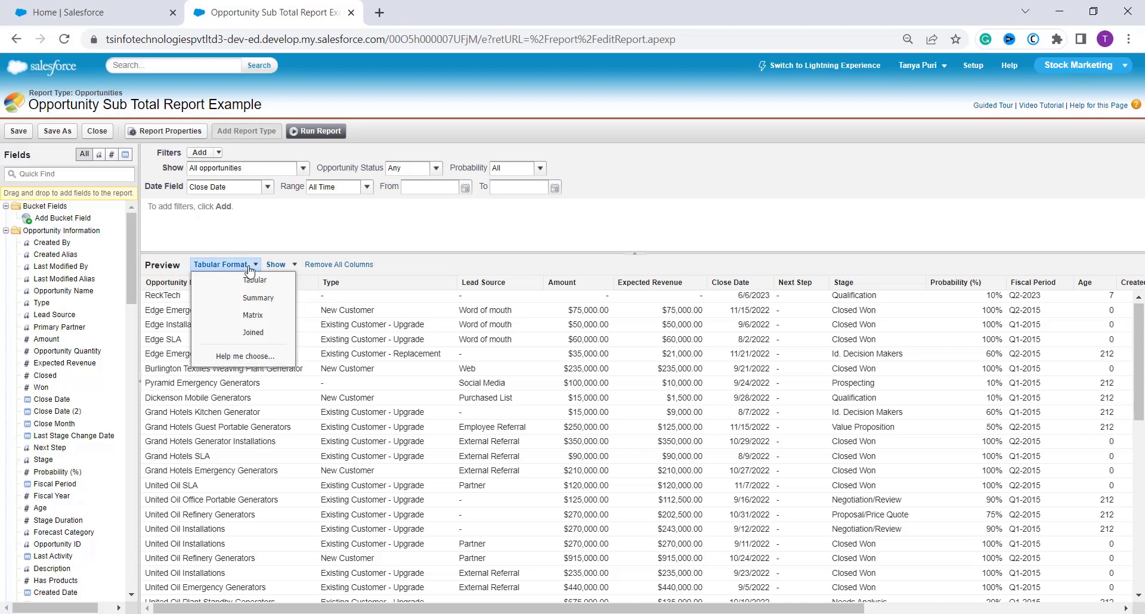
click(256, 302)
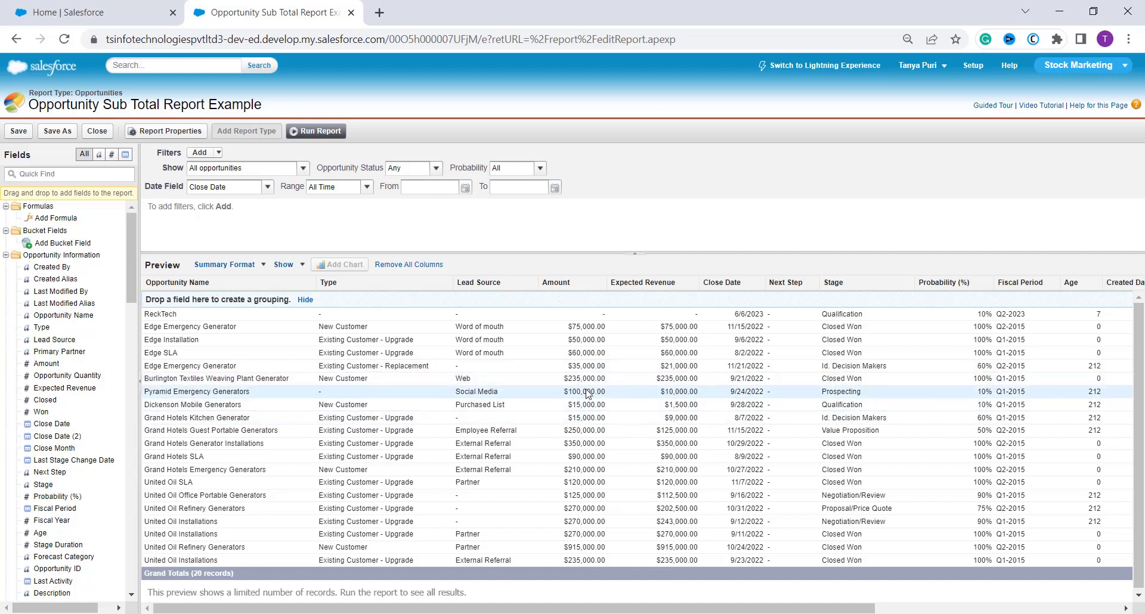
Group the report rows by the Lead Source field.
scroll(652, 466, right, 3)
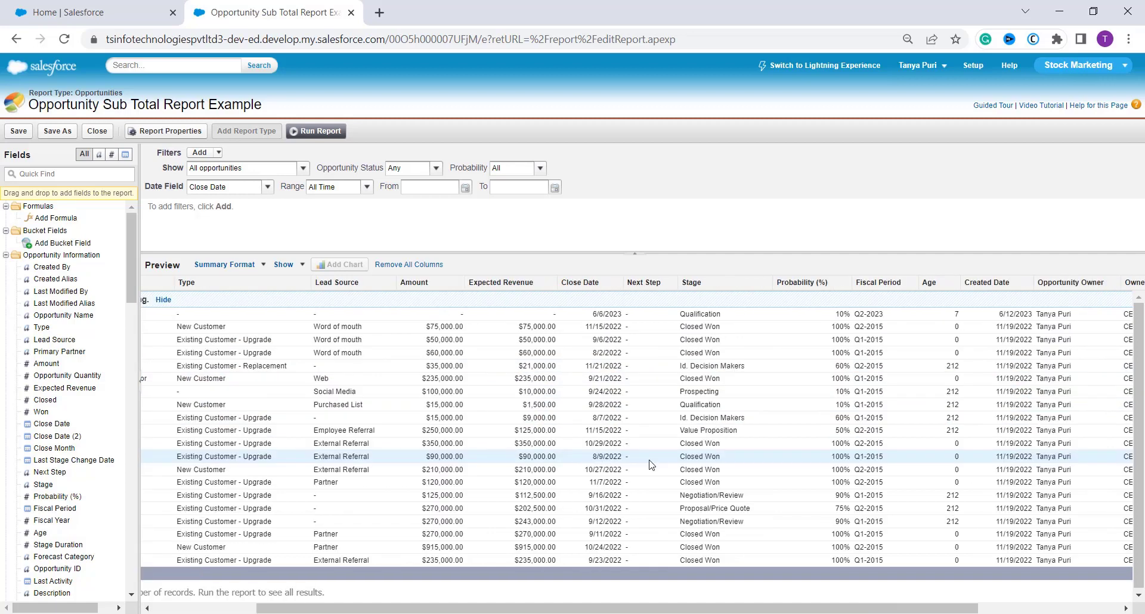
click(388, 284)
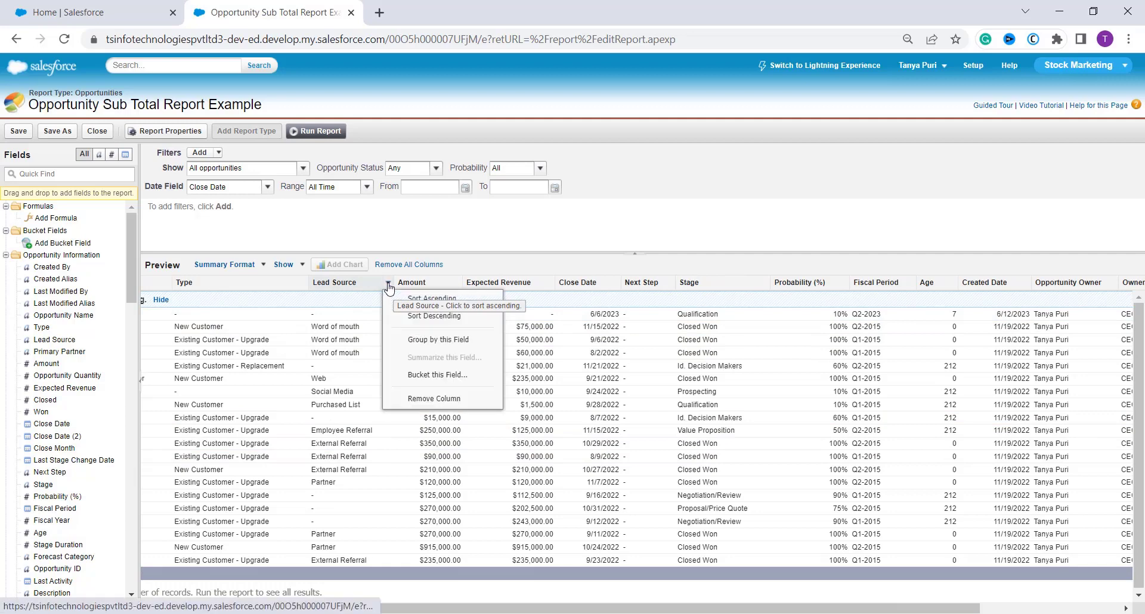
click(448, 340)
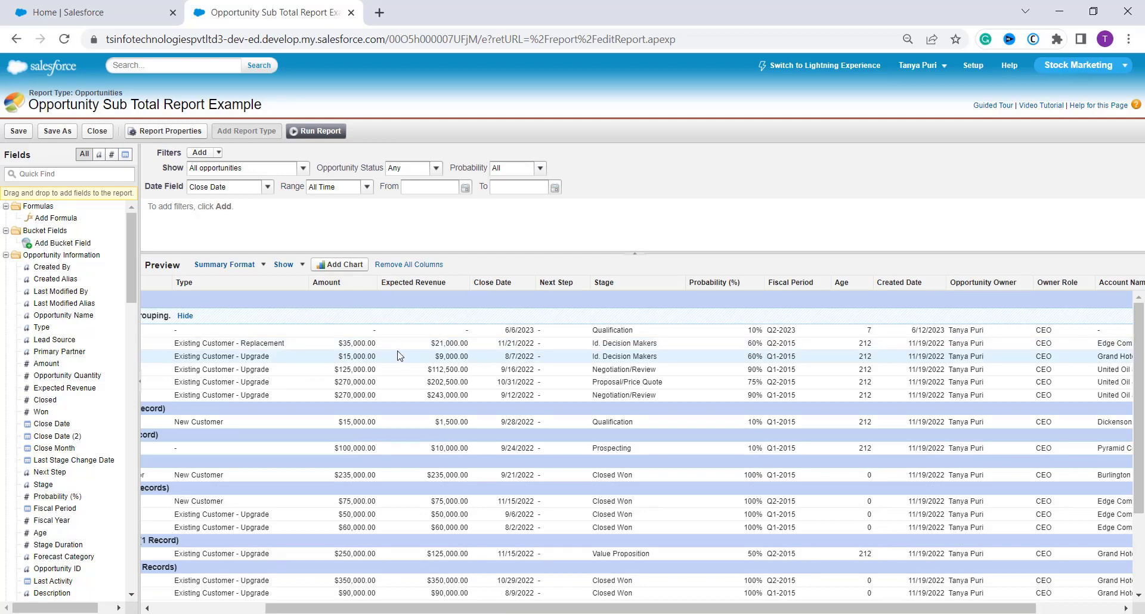
Start a custom summary formula with the column name "Sub Total Example" and the Currency format.
click(56, 219)
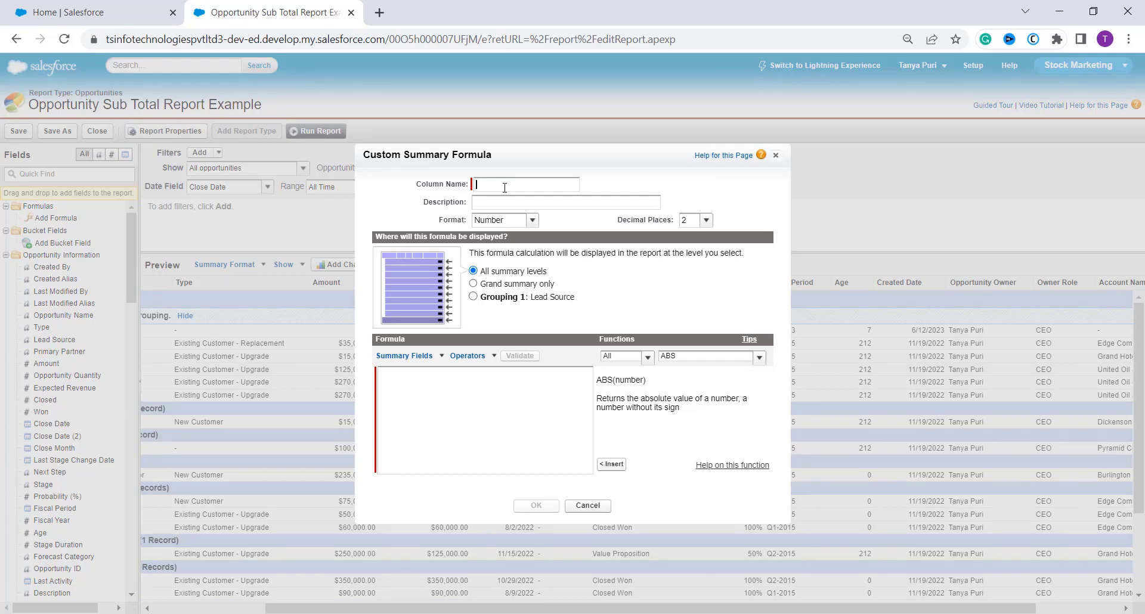
text(Sub Tot)
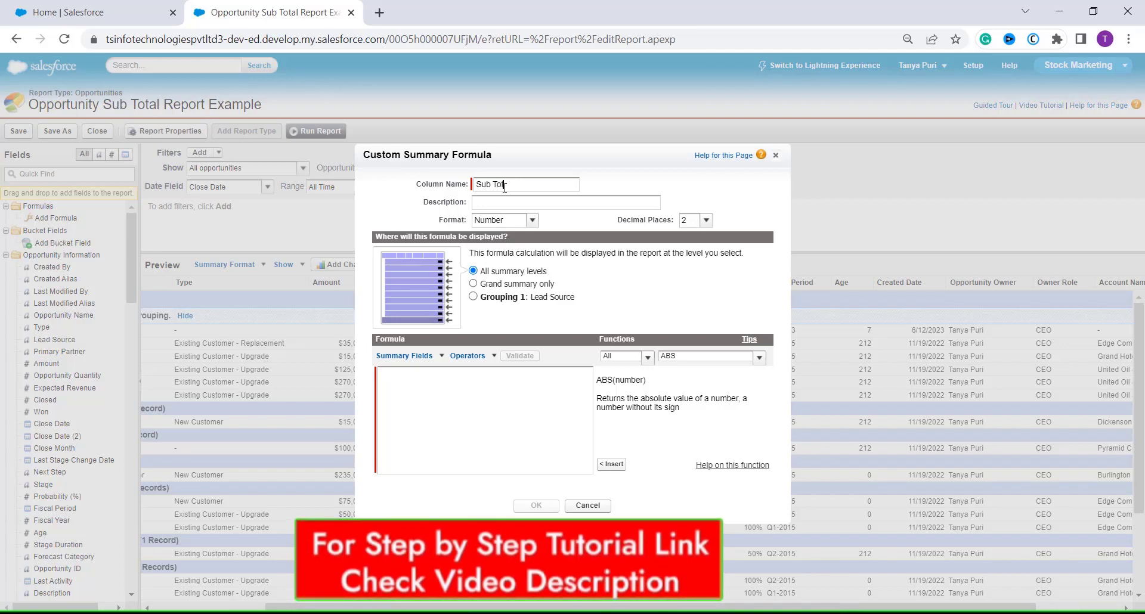
text(al Example)
click(532, 222)
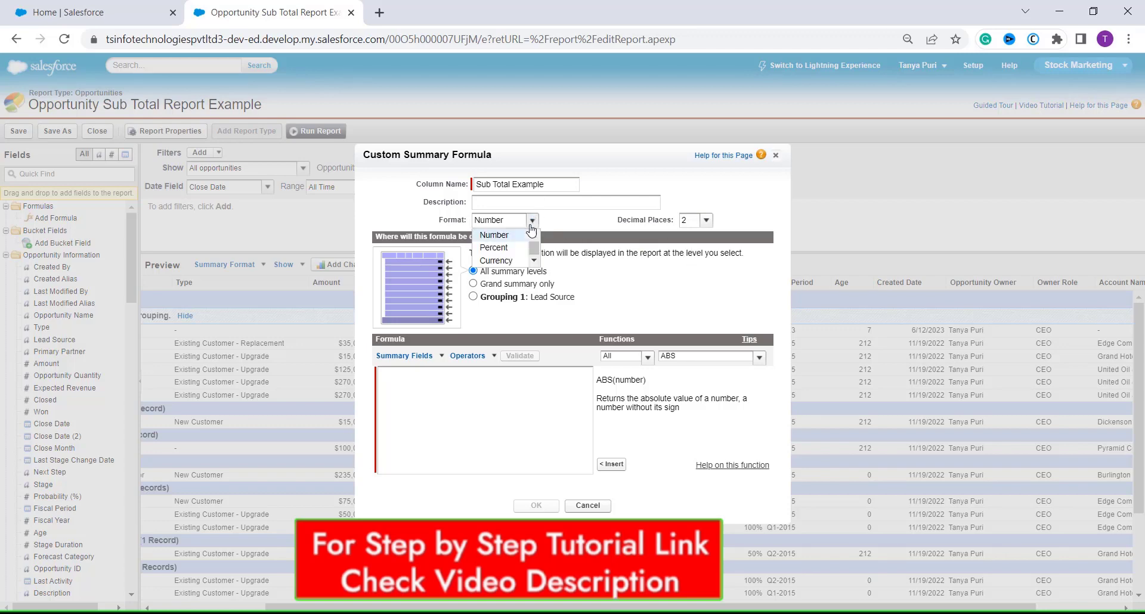
click(510, 262)
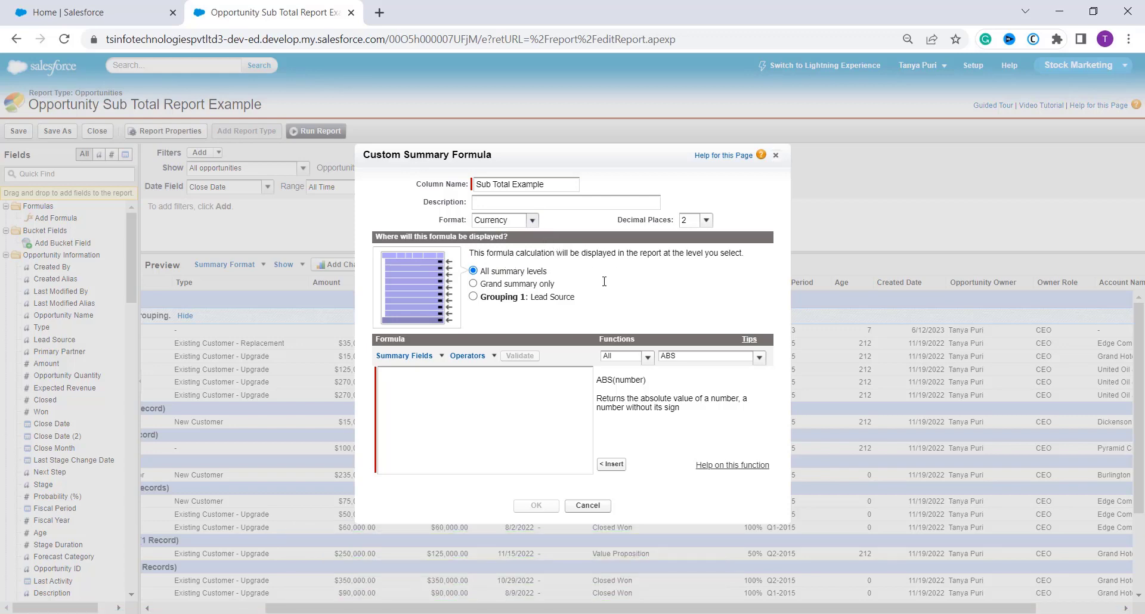
Display the formula at the Grouping 1: Lead Source level and filter the functions to the Math category.
click(528, 431)
click(489, 299)
click(627, 356)
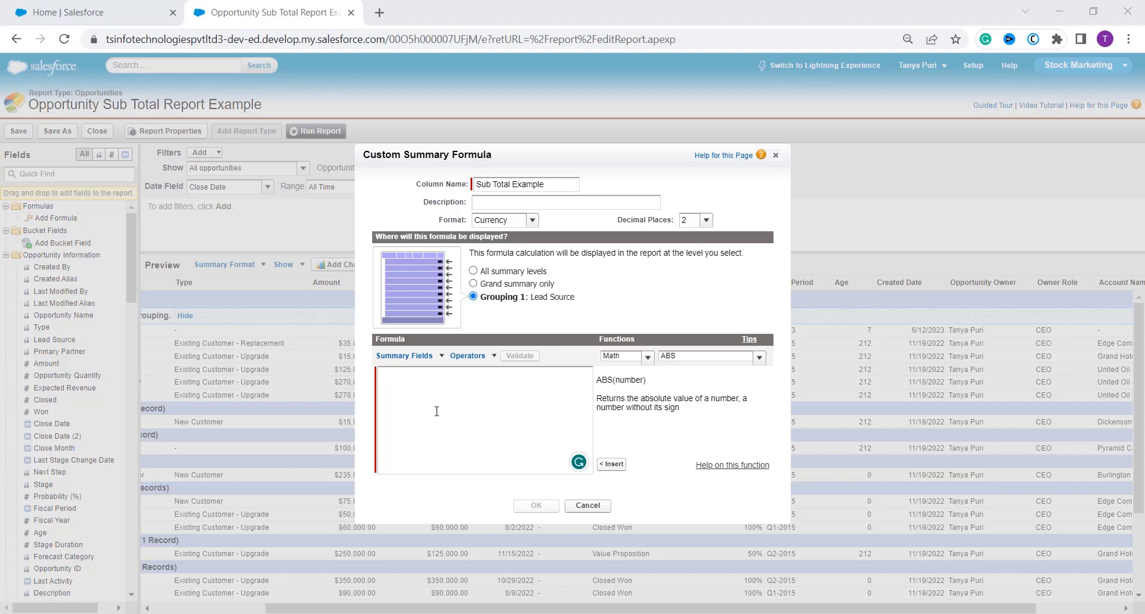
Build the formula as AMOUNT:SUM + 10, add it to the report, and check its column in the preview.
click(441, 357)
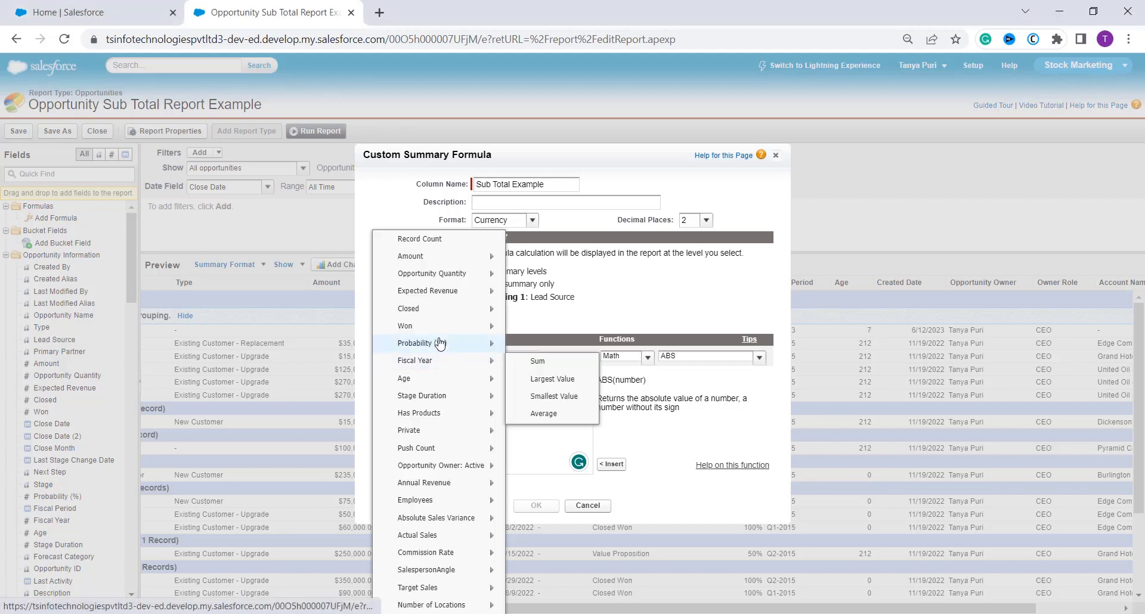
mouse_move(476, 257)
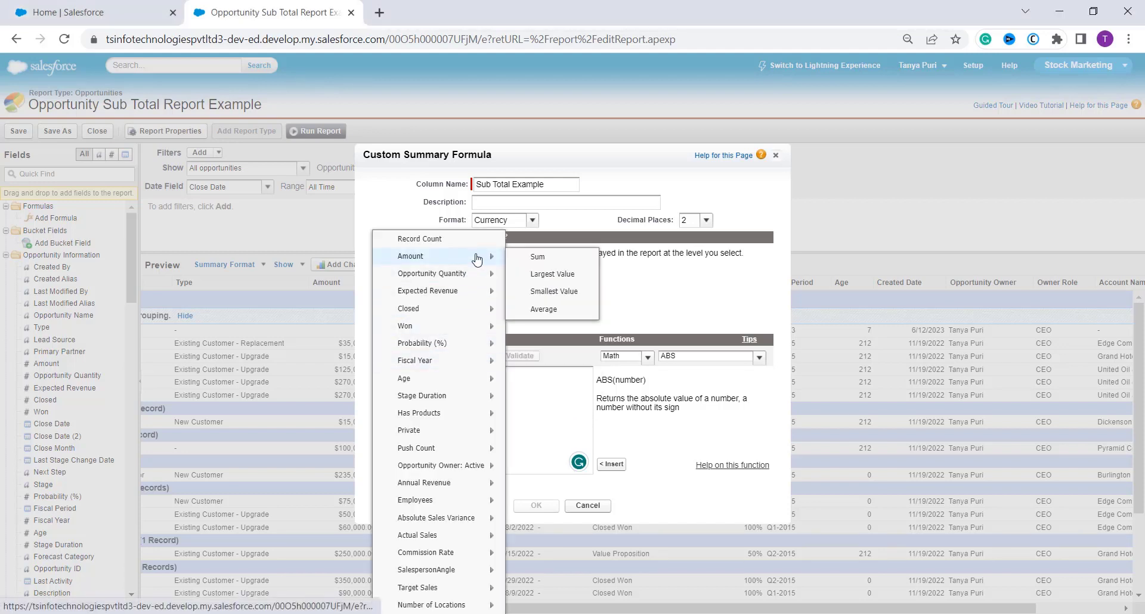
click(550, 258)
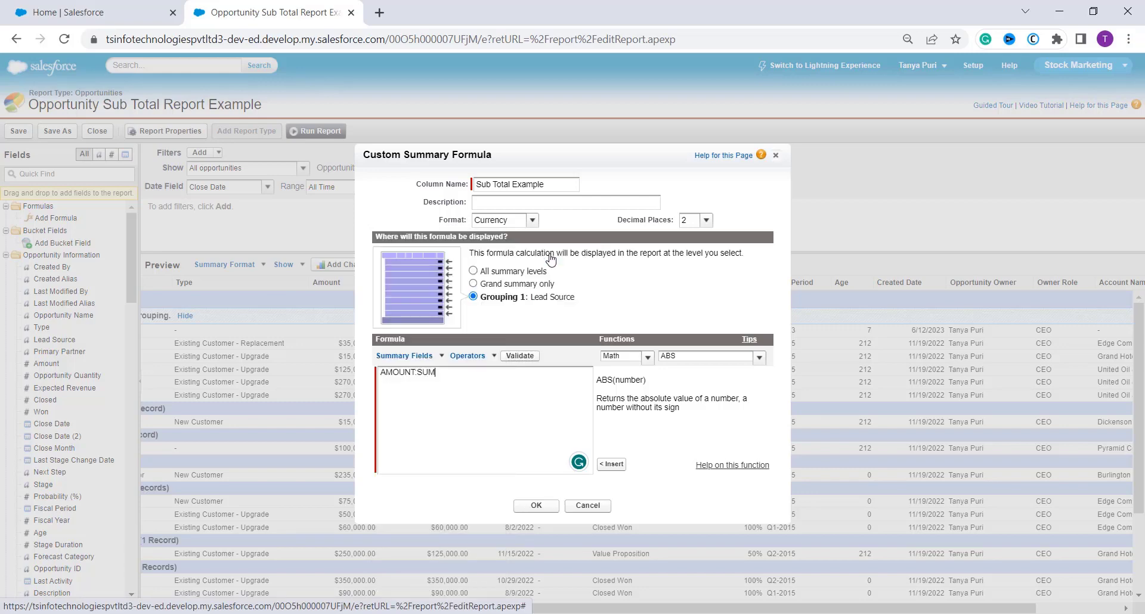
click(493, 357)
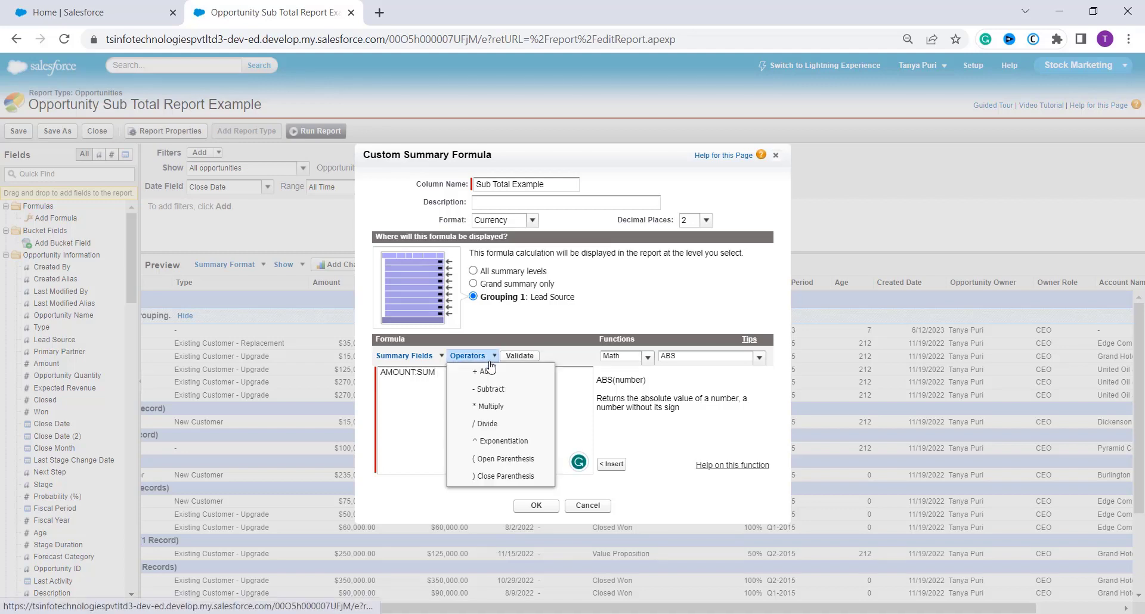
click(487, 372)
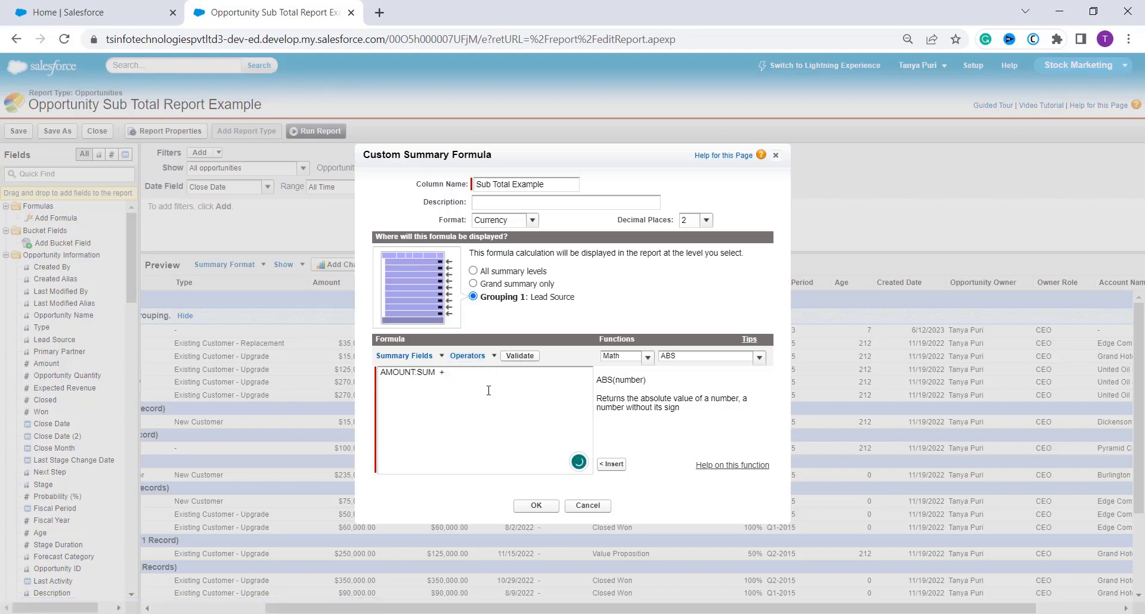
text(10)
click(537, 506)
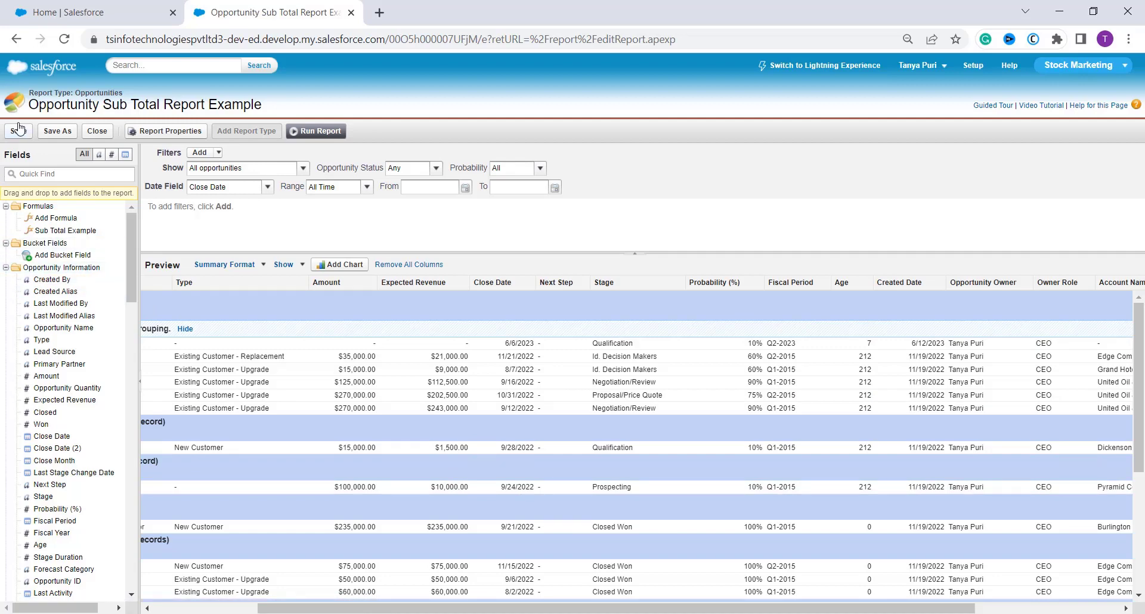
scroll(929, 384, right, 5)
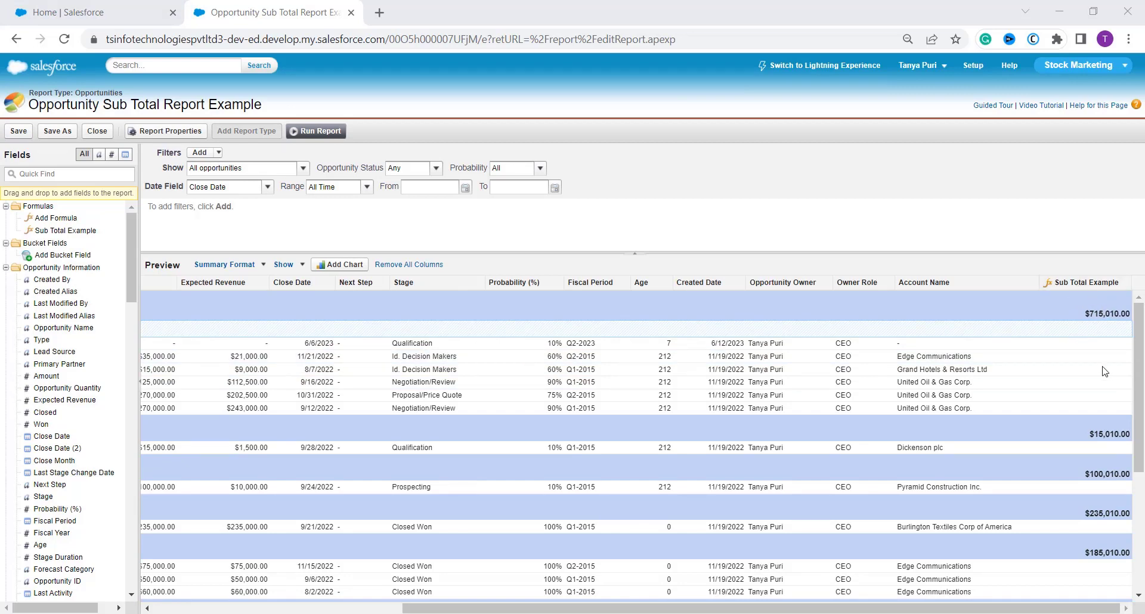
scroll(1104, 440, down, 4)
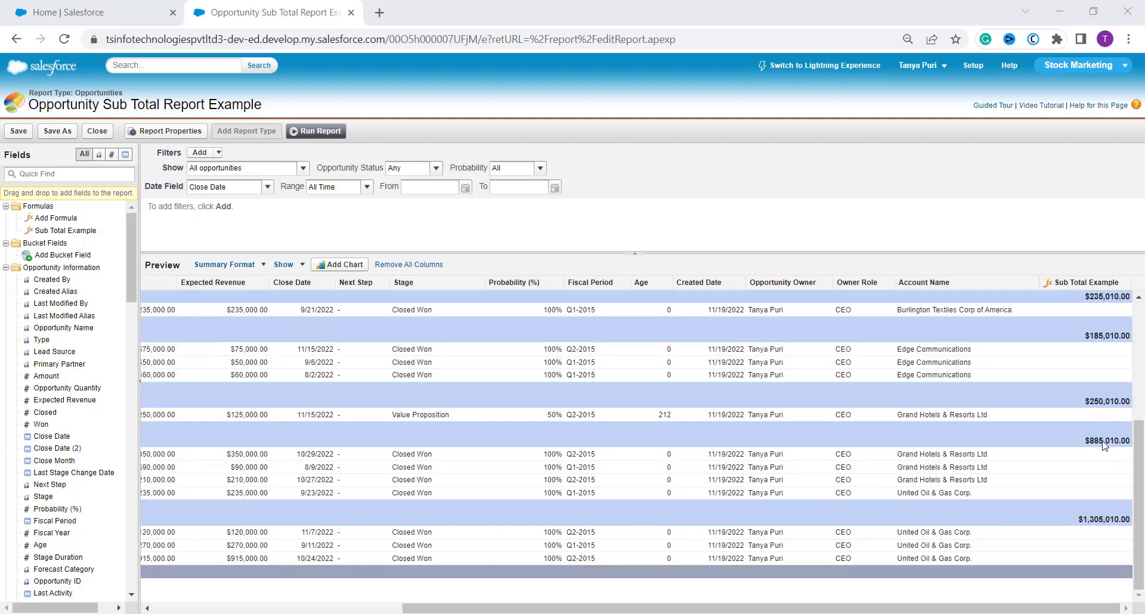